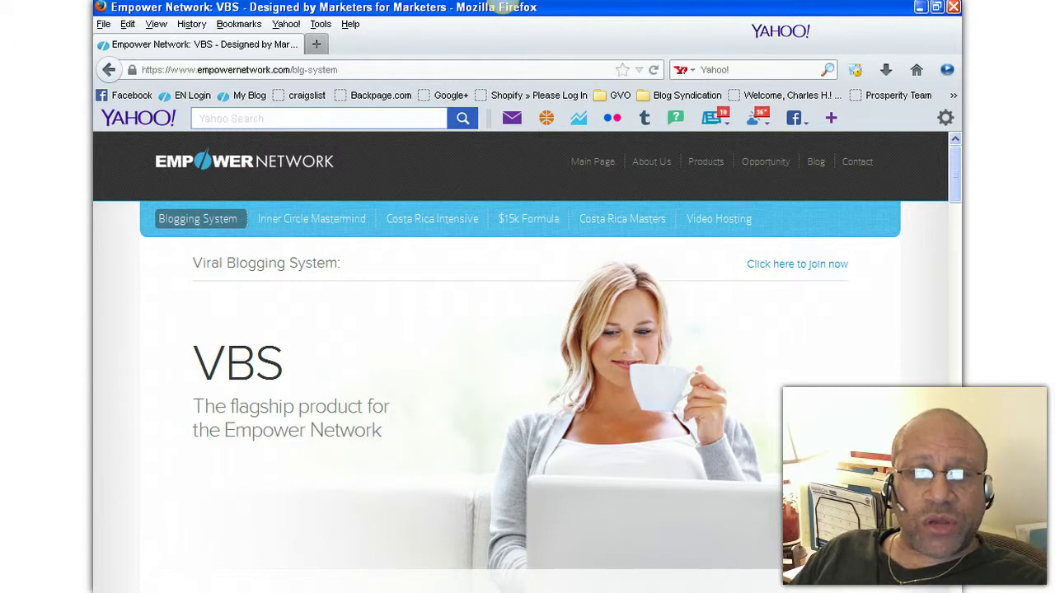
# Show the desktop, move the Web Image 101 folder aside, and create a New Folder.
pyautogui.press('super+d')
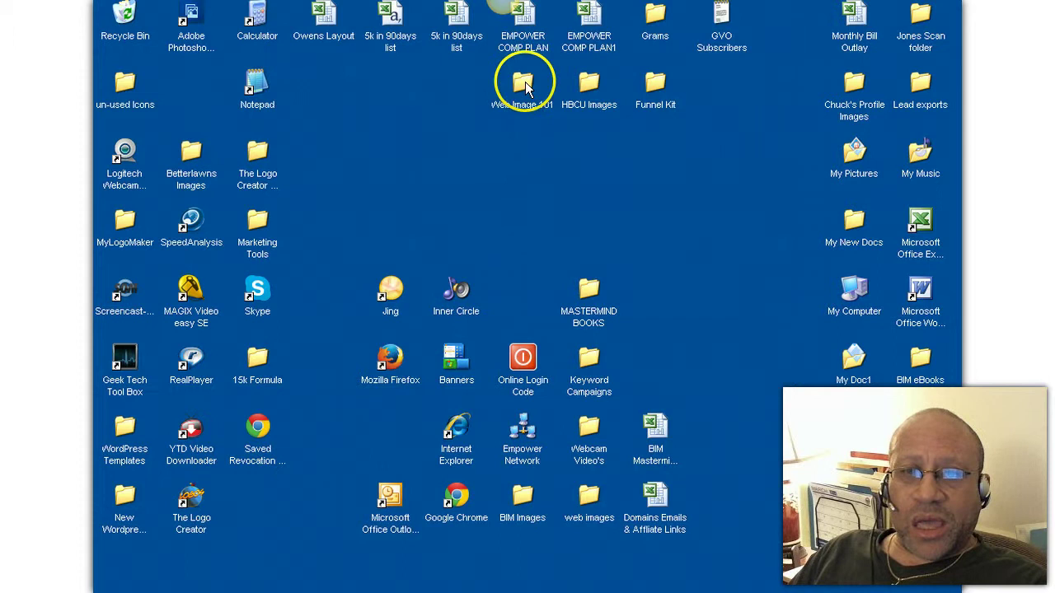
pyautogui.moveTo(522, 80); pyautogui.dragTo(719, 239)
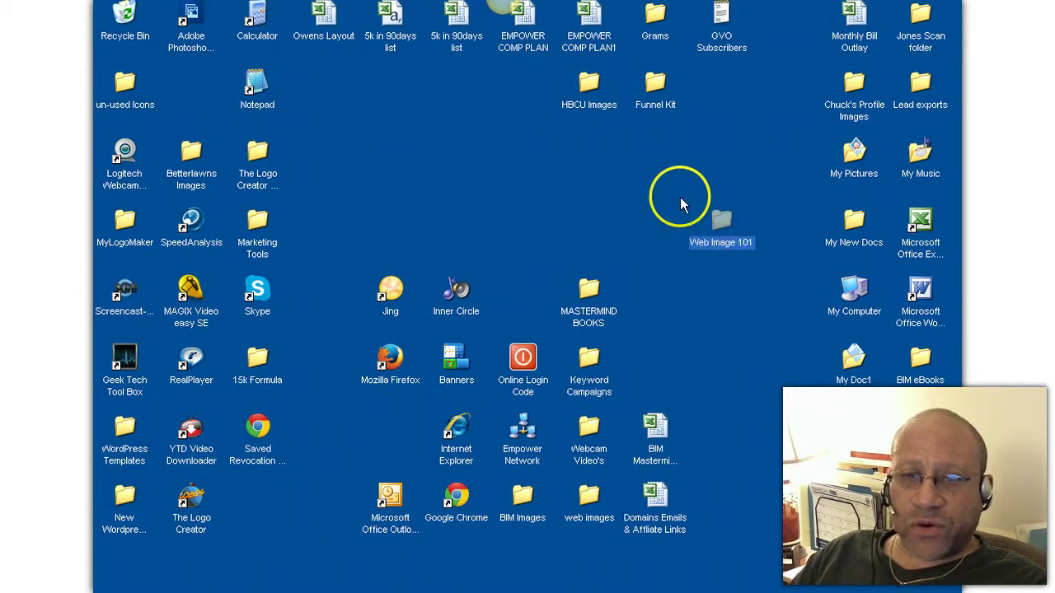
pyautogui.rightClick(571, 195)
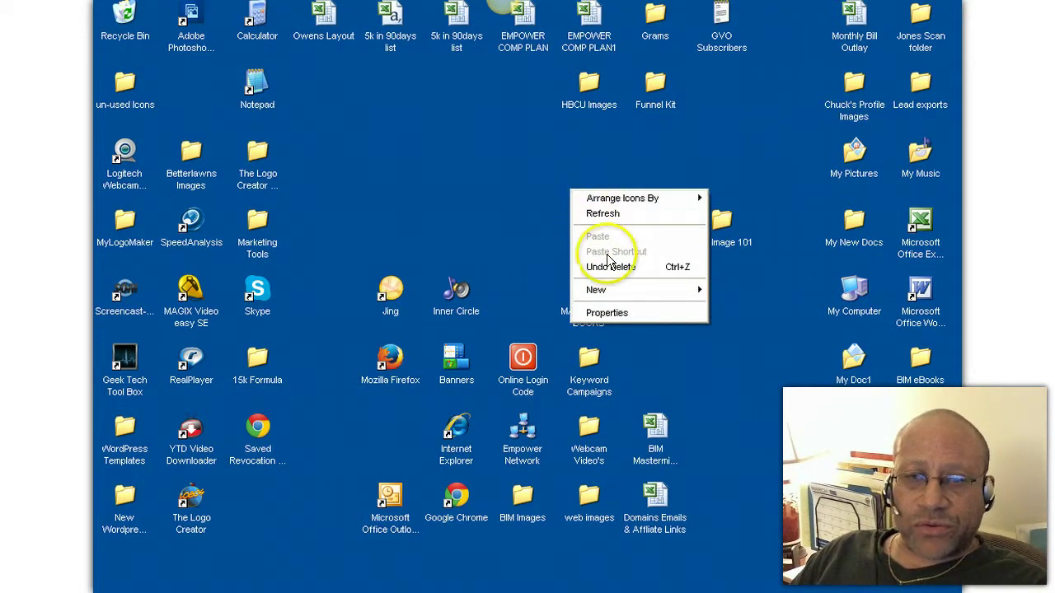
pyautogui.moveTo(614, 290)
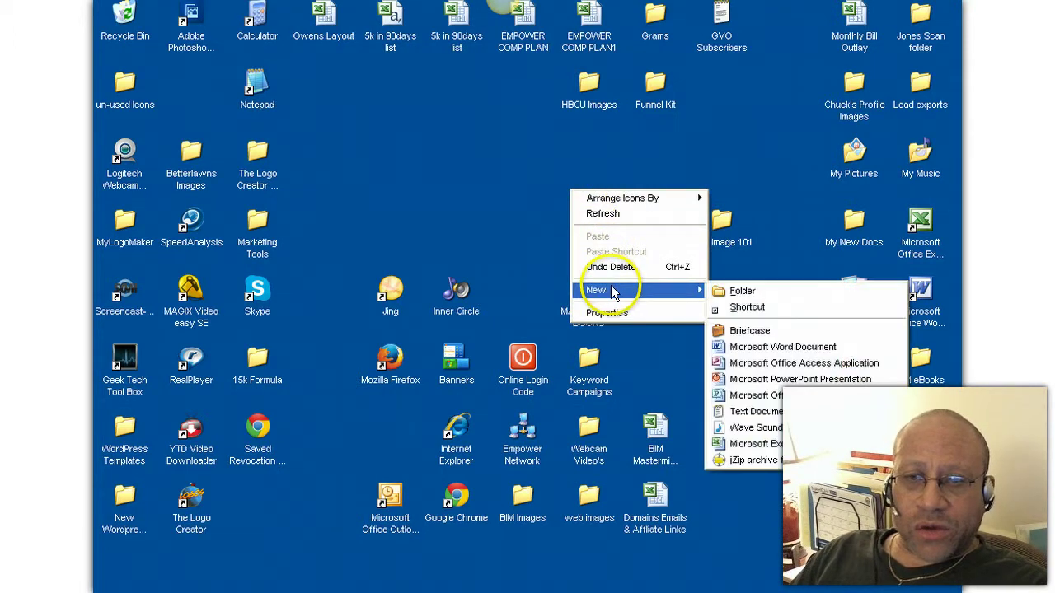
pyautogui.click(772, 293)
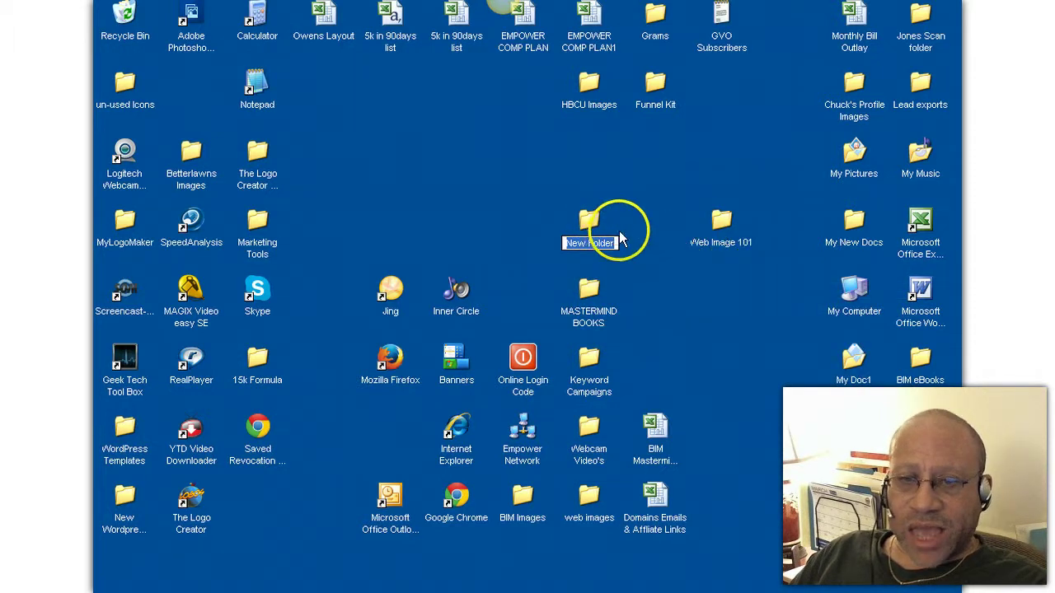
pyautogui.press('Return')
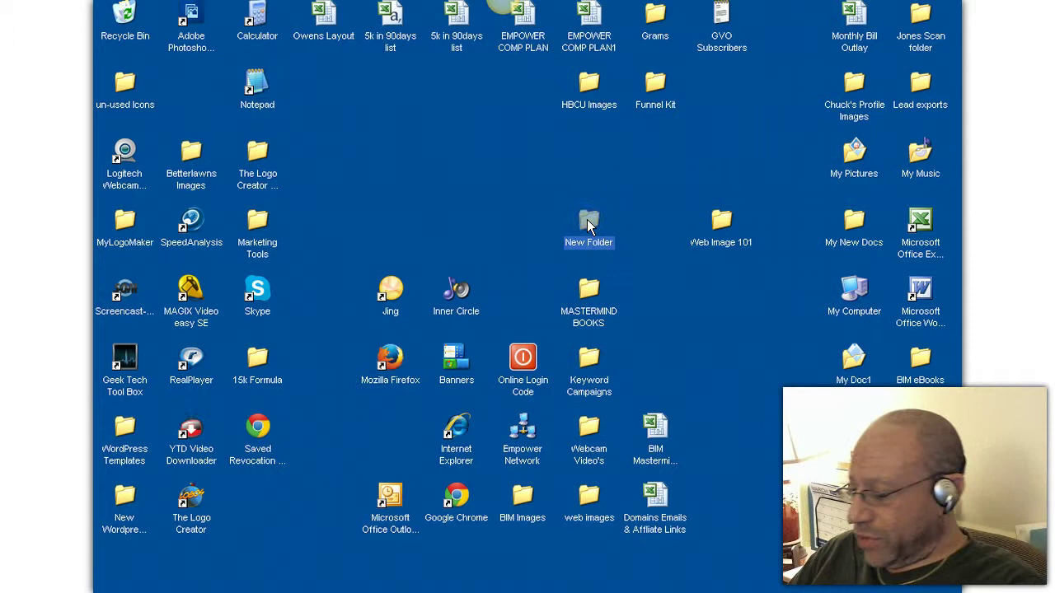
# Delete the New Folder and move Web Image 101 back near the top of the desktop.
pyautogui.press('Delete')
pyautogui.click(589, 354)
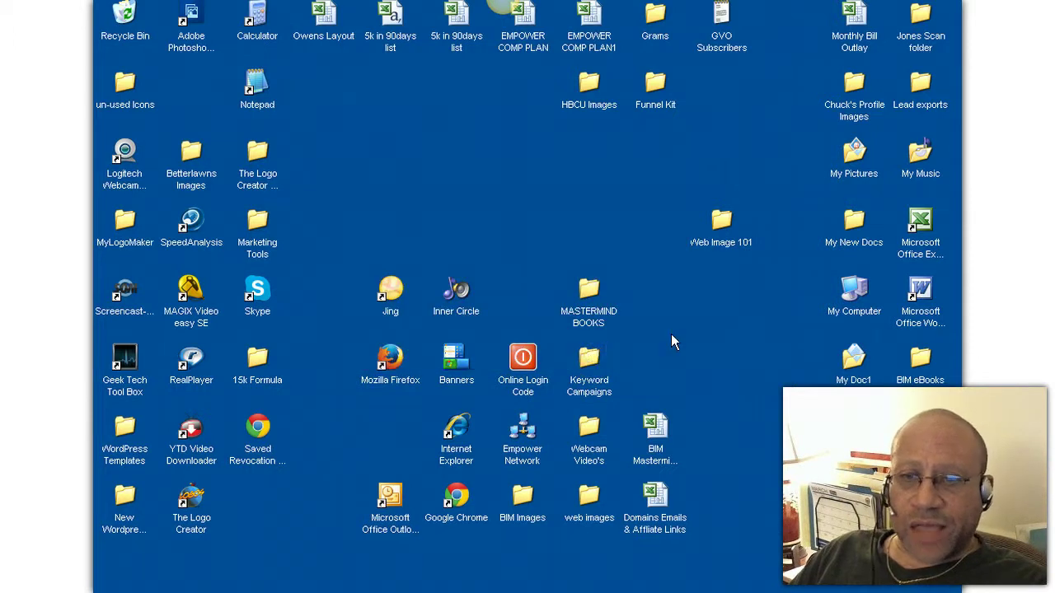
pyautogui.moveTo(717, 236); pyautogui.dragTo(506, 92)
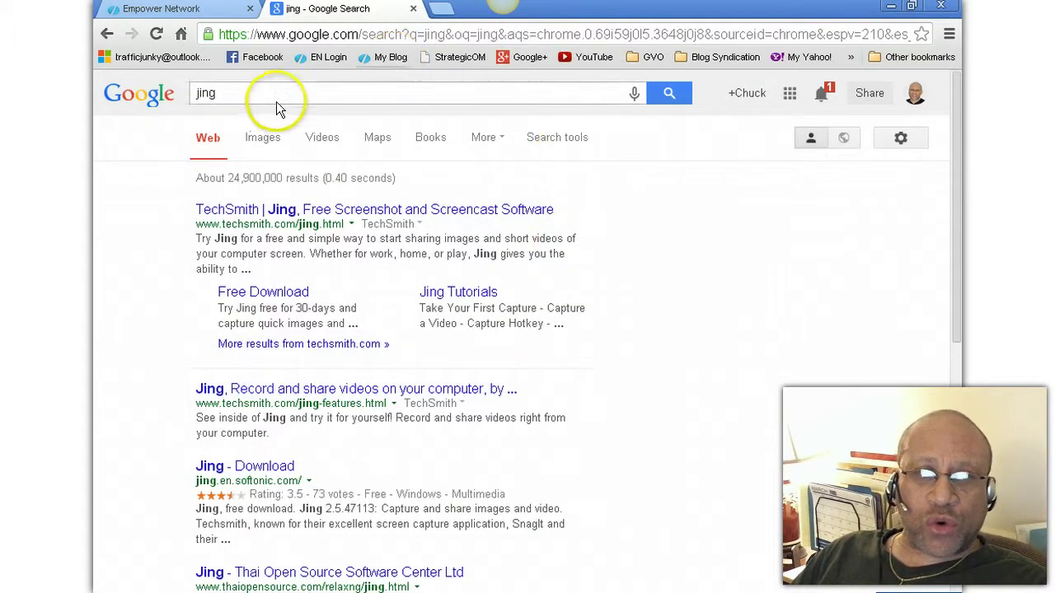
# Highlight the 'jing' query on Google's results page topped by TechSmith's Jing site.
pyautogui.doubleClick(206, 92)
pyautogui.click(212, 91)
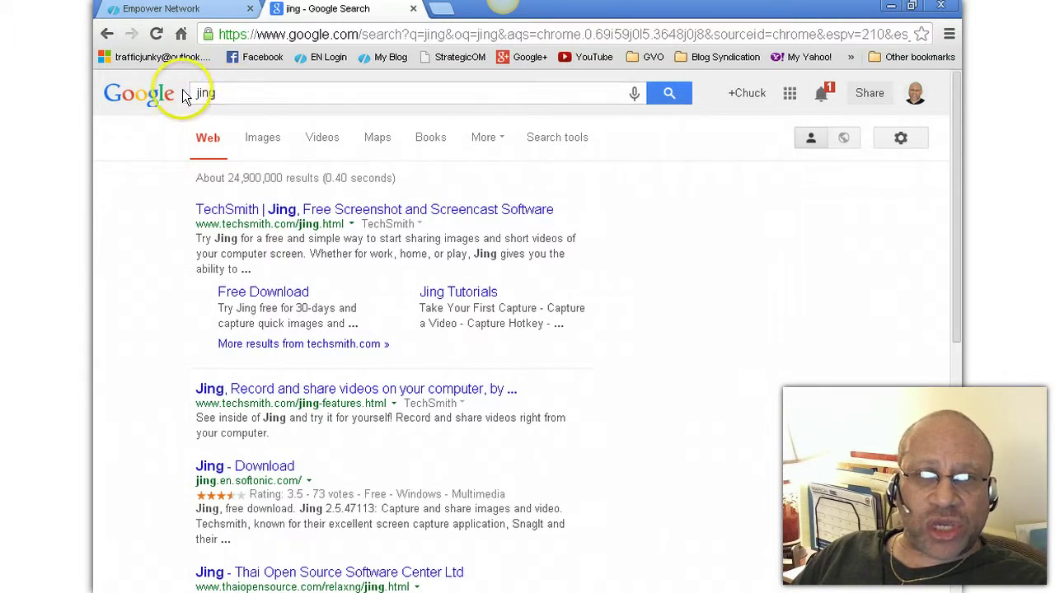
pyautogui.click(245, 85)
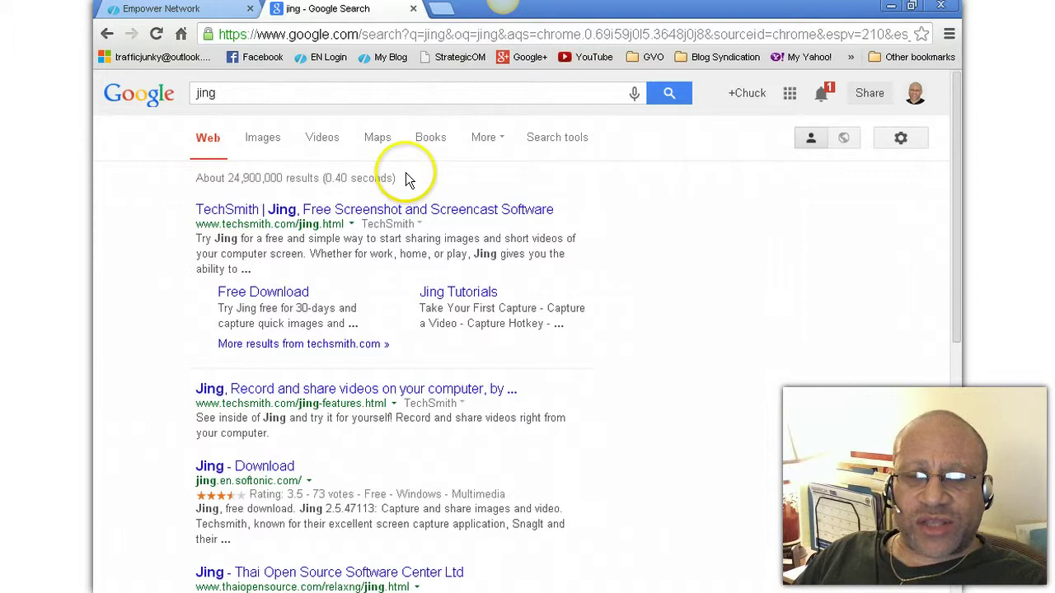
pyautogui.moveTo(503, 10)
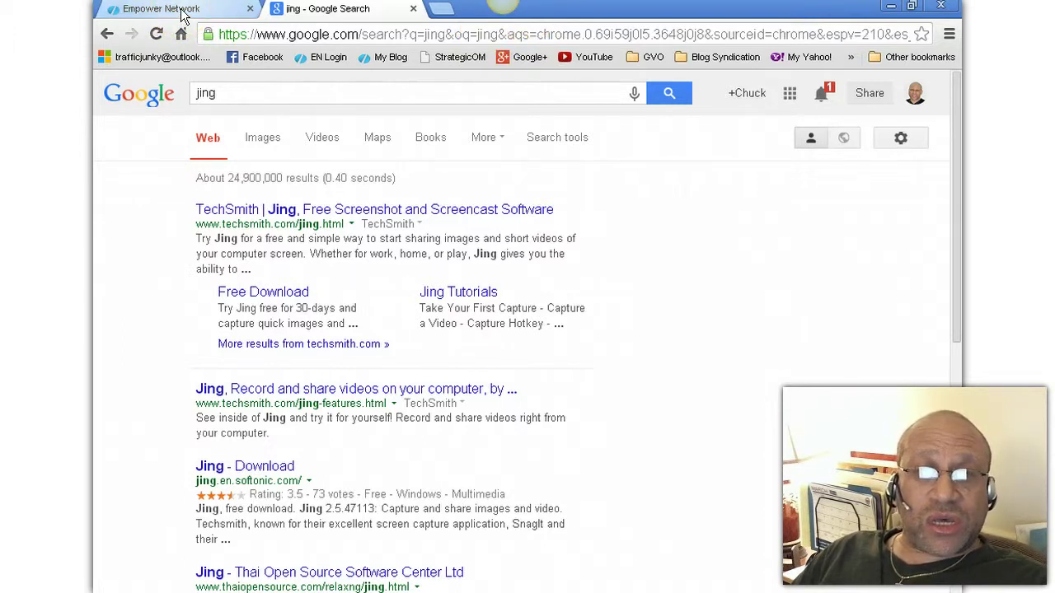
# Close the Google results and bring the VBS product page back into focus.
pyautogui.click(412, 9)
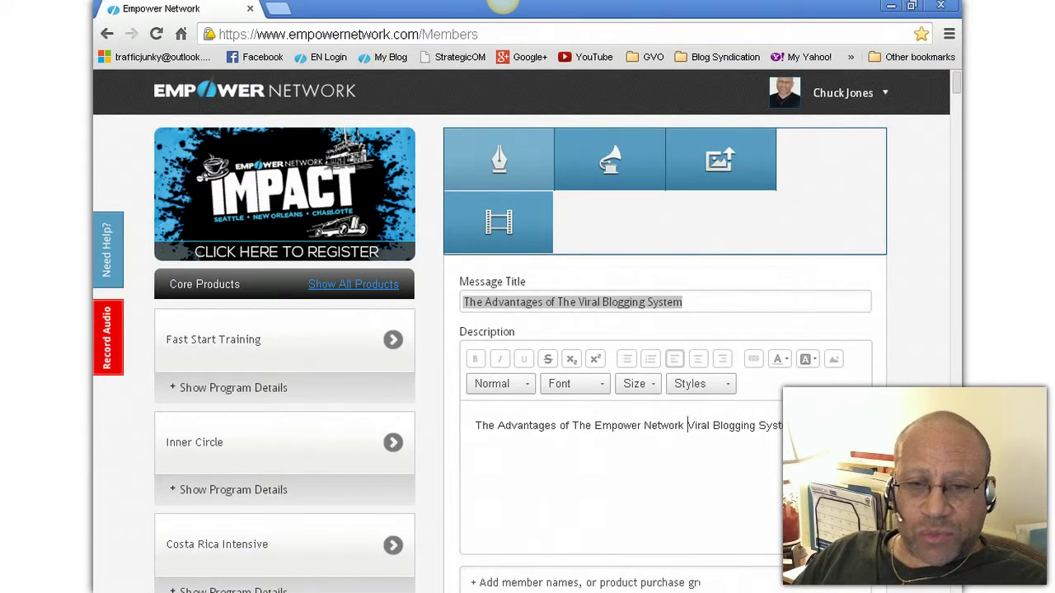
pyautogui.hotkey('alt', 'Tab')
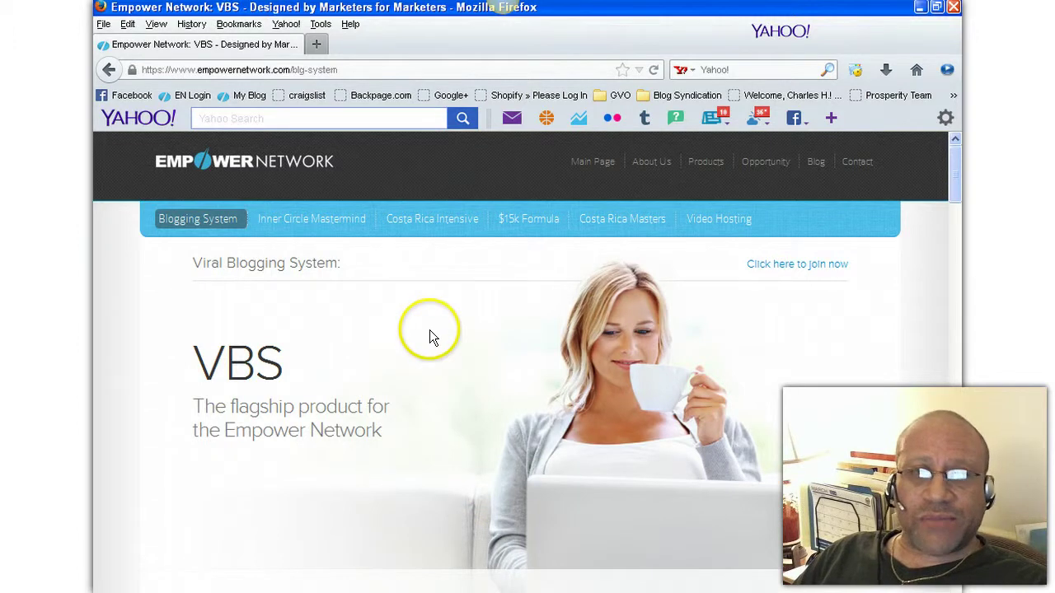
pyautogui.click(522, 18)
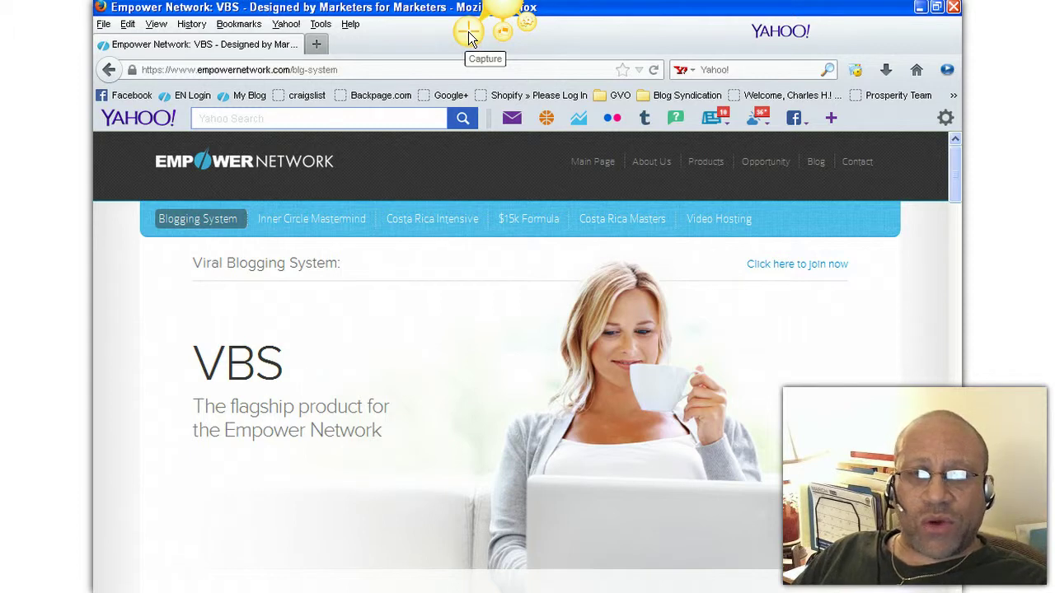
# Start a Jing capture and select the VBS hero area below the blue bar.
pyautogui.click(468, 31)
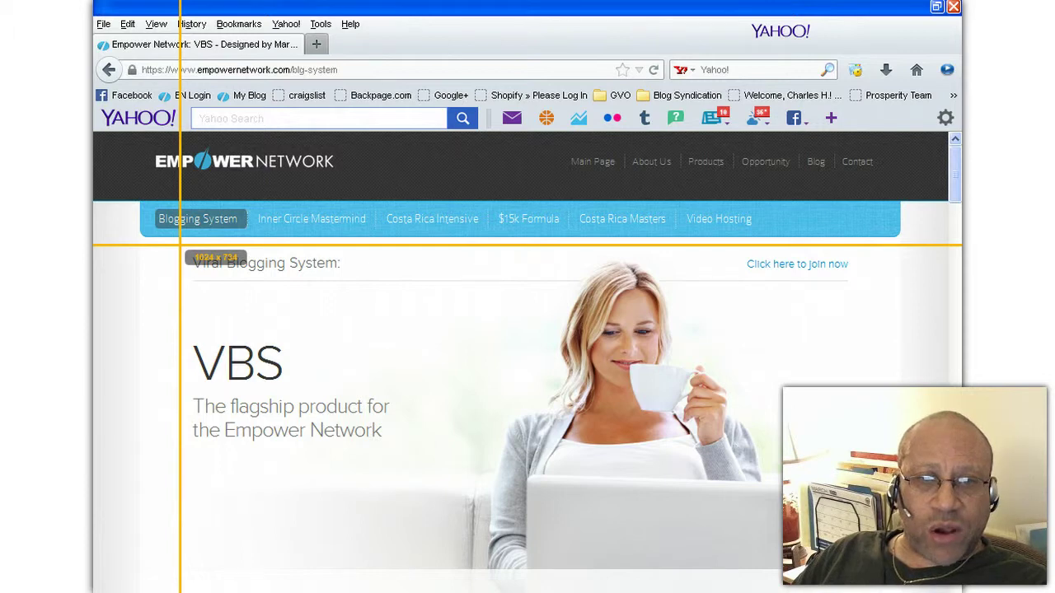
pyautogui.click(180, 245)
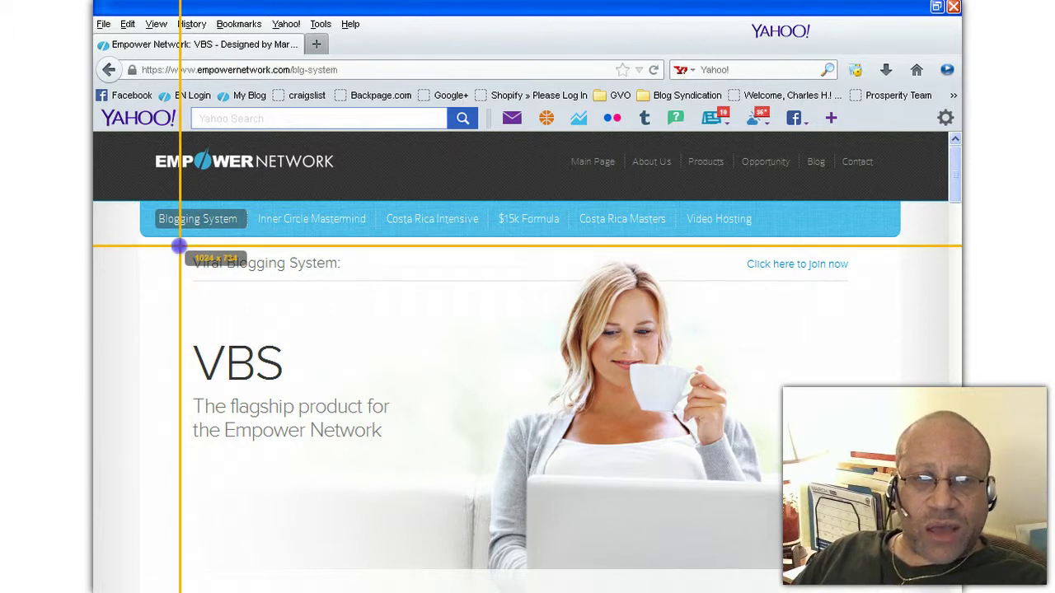
pyautogui.moveTo(179, 245); pyautogui.dragTo(857, 582)
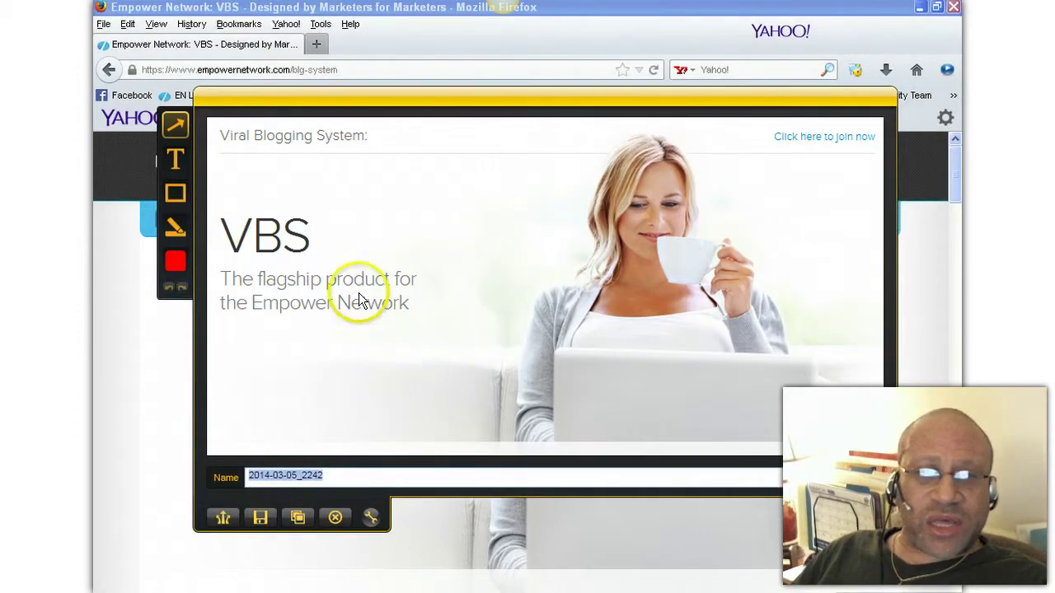
# Draw a red frame around the VBS headline and tagline, plus an arrow pointing at it.
pyautogui.click(174, 194)
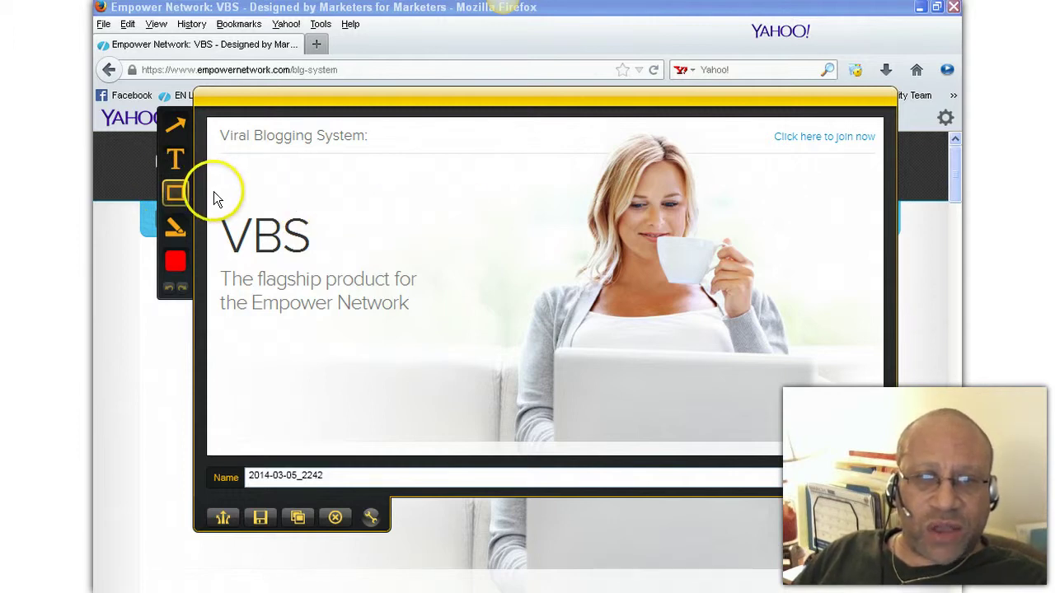
pyautogui.moveTo(212, 193); pyautogui.dragTo(430, 354)
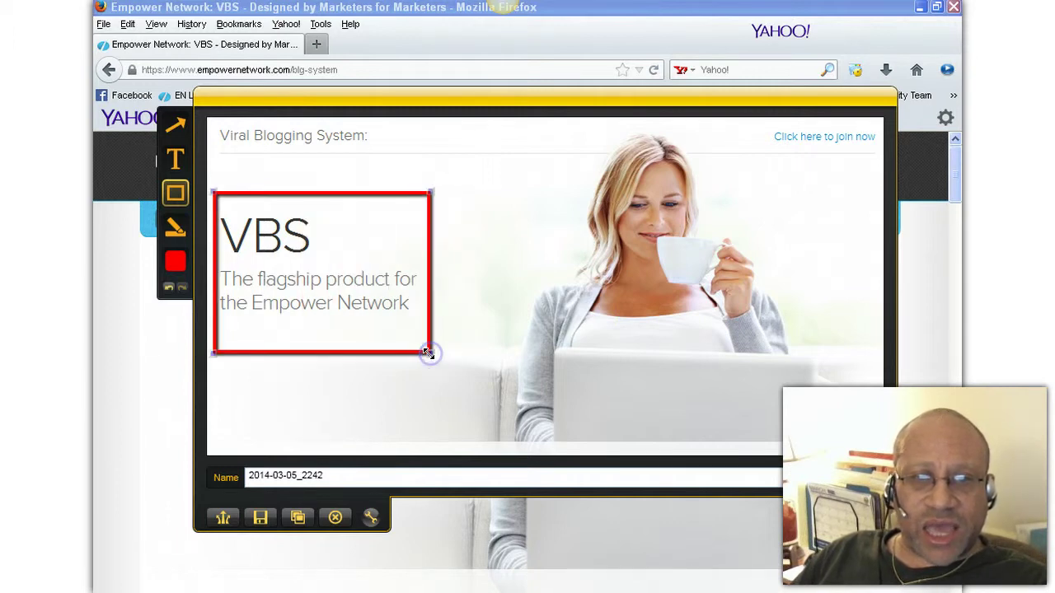
pyautogui.click(173, 125)
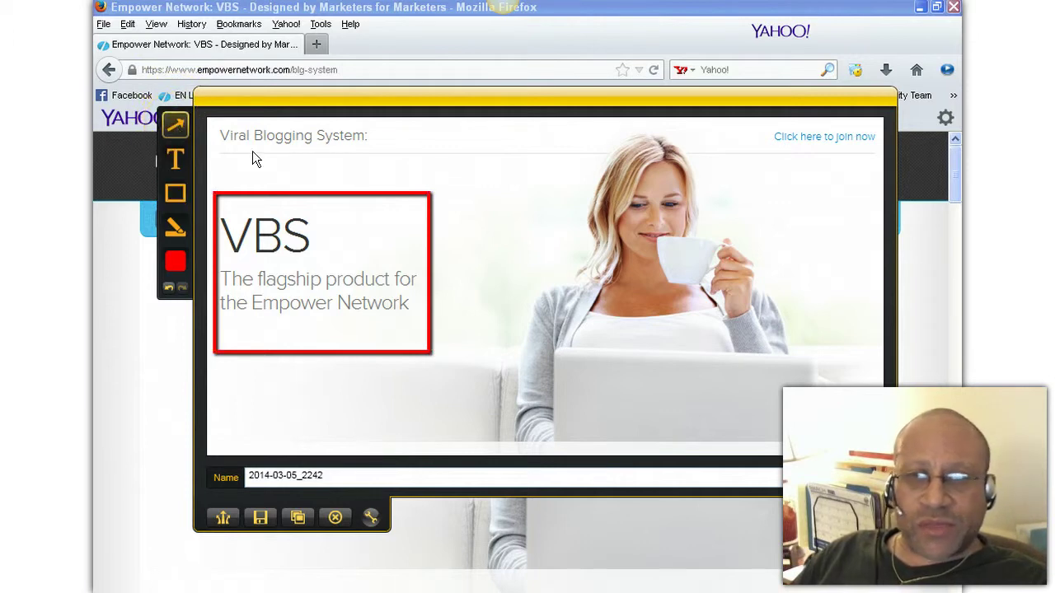
pyautogui.moveTo(567, 229); pyautogui.dragTo(452, 273)
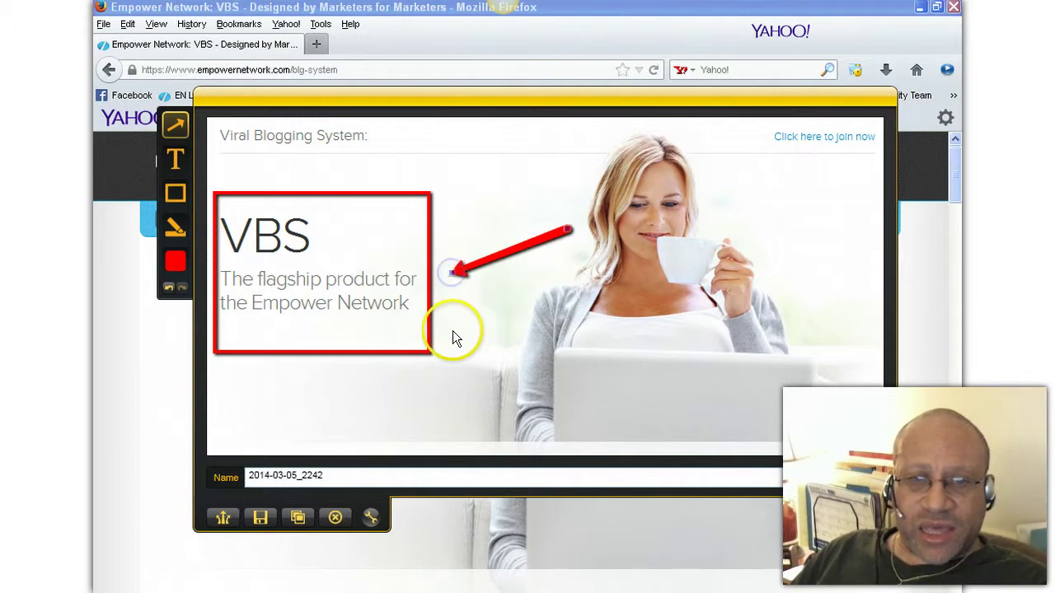
# Save the annotated capture as PNG 'Viral Blogging Image 2' in the Web Image 101 folder.
pyautogui.click(257, 520)
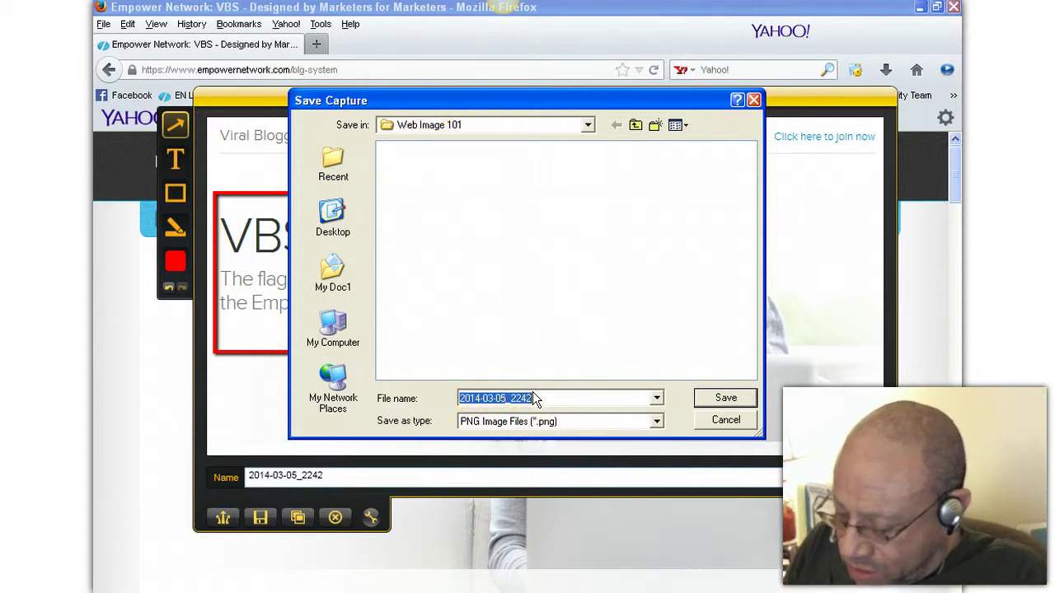
pyautogui.write('V')
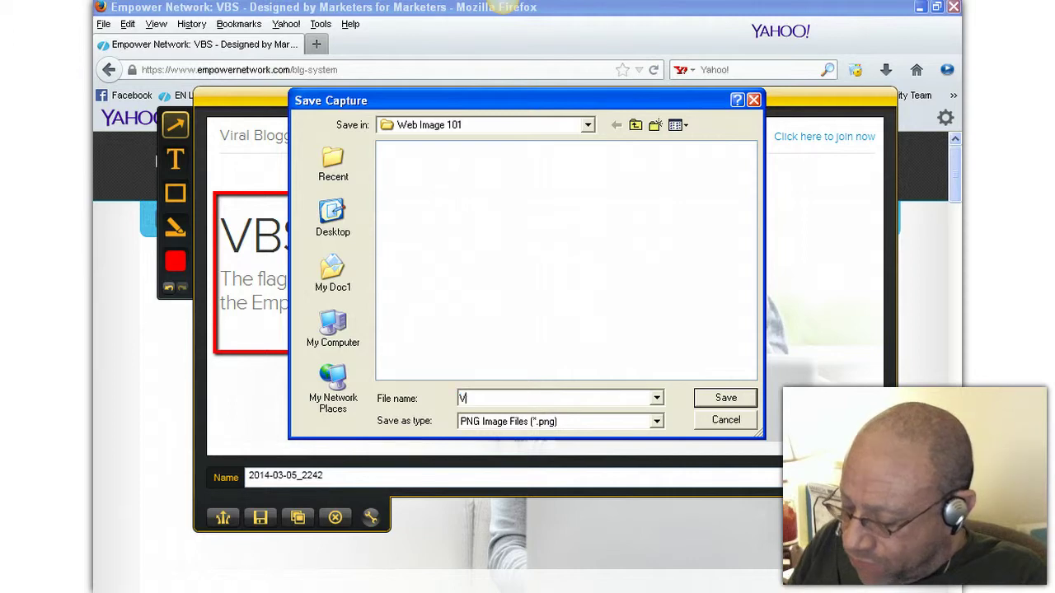
pyautogui.write('iral')
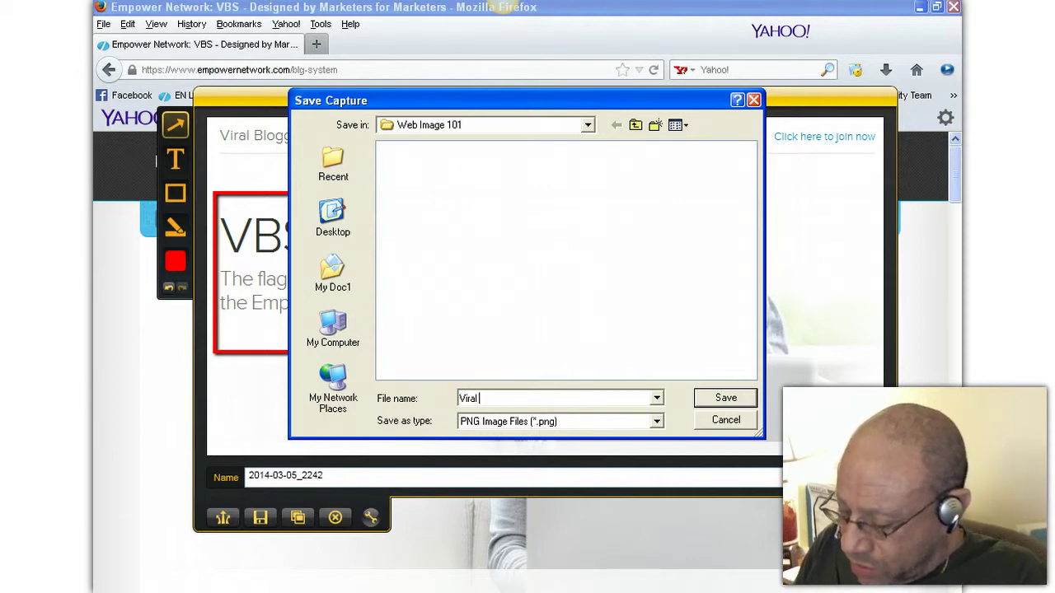
pyautogui.write(' Blogging Image 2')
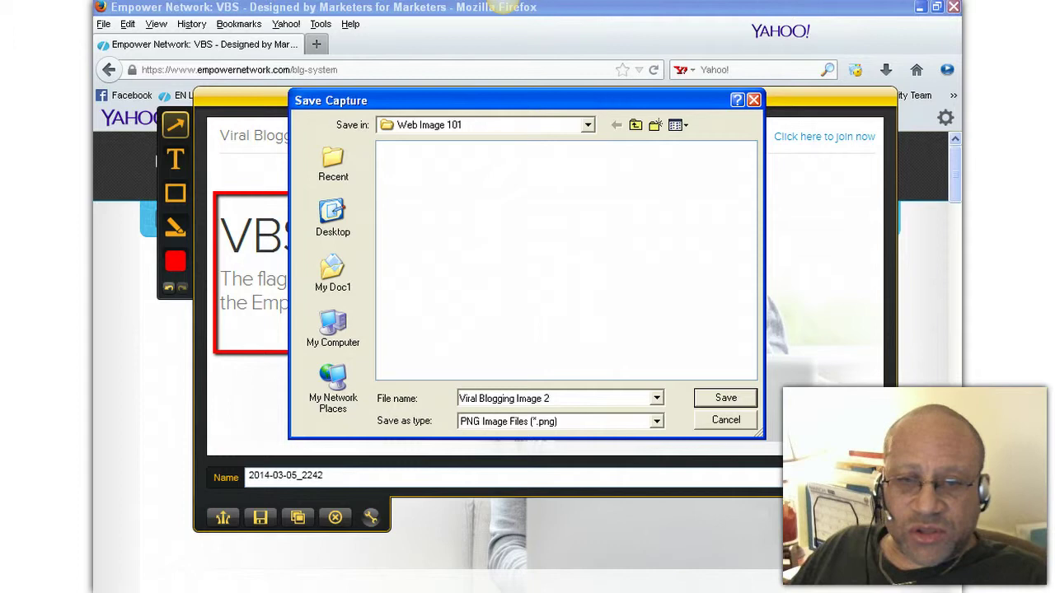
pyautogui.click(722, 398)
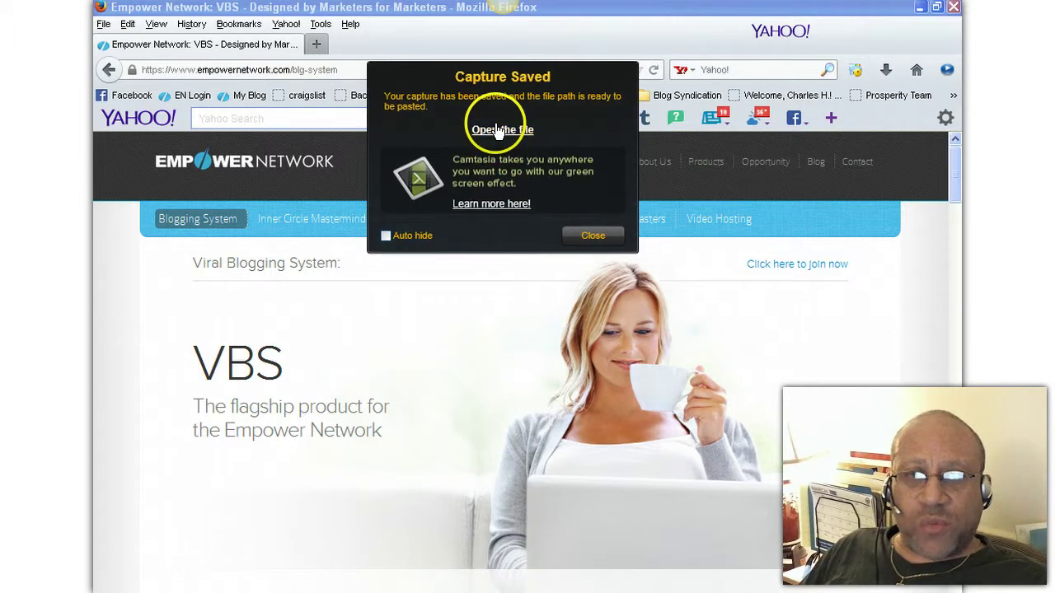
# Close Firefox, view the saved 796 x 398 PNG in Picture Manager, then close the viewer.
pyautogui.click(953, 7)
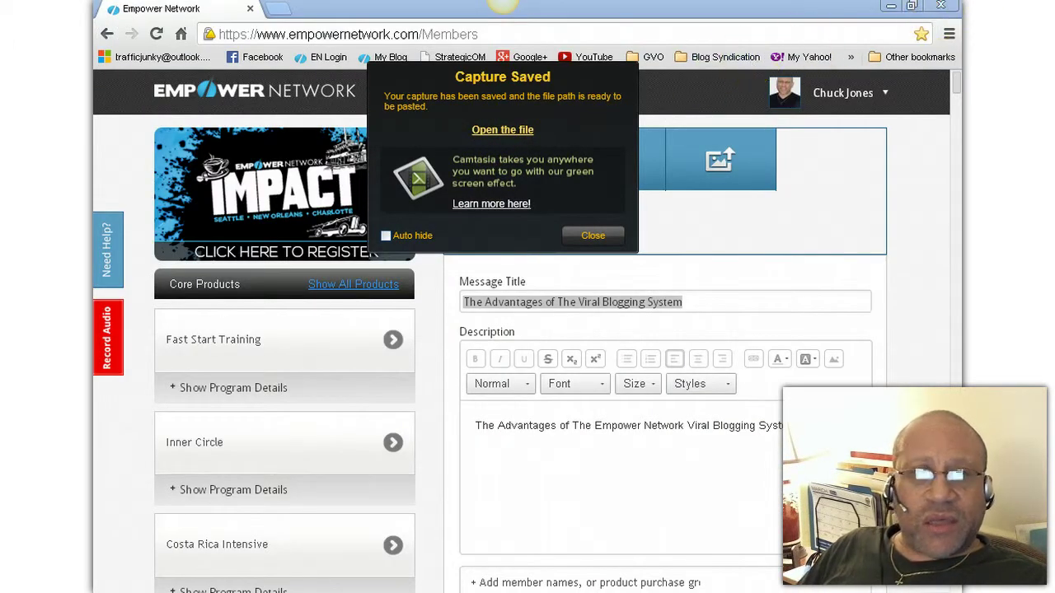
pyautogui.click(500, 130)
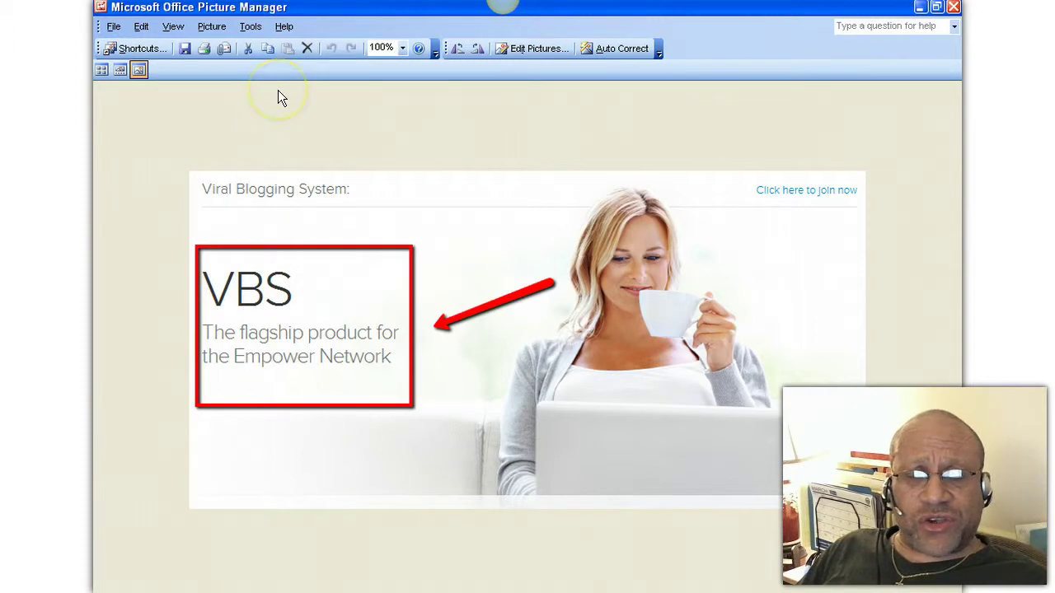
pyautogui.click(122, 15)
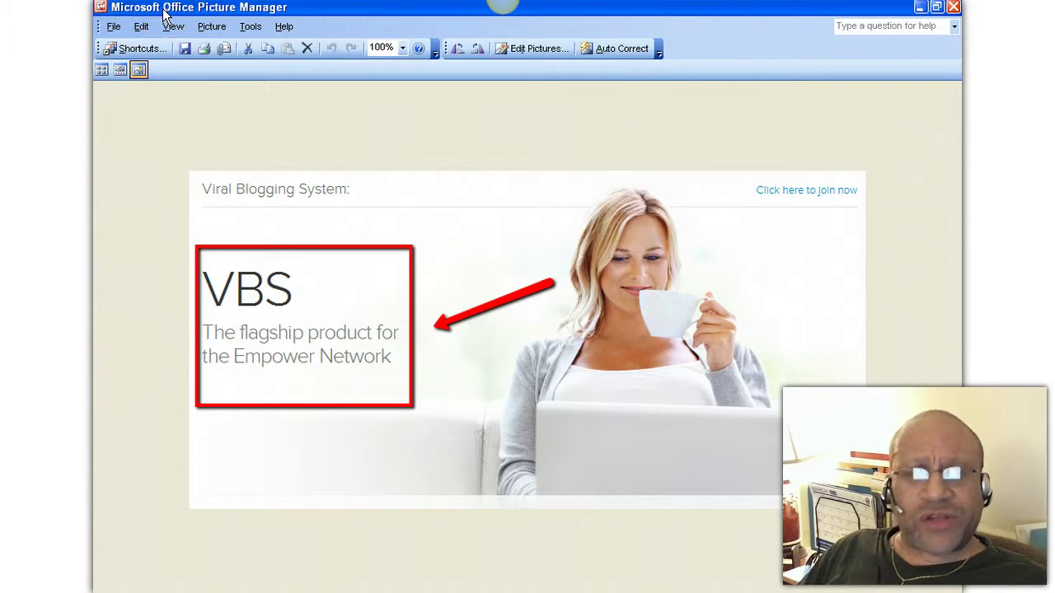
pyautogui.click(162, 15)
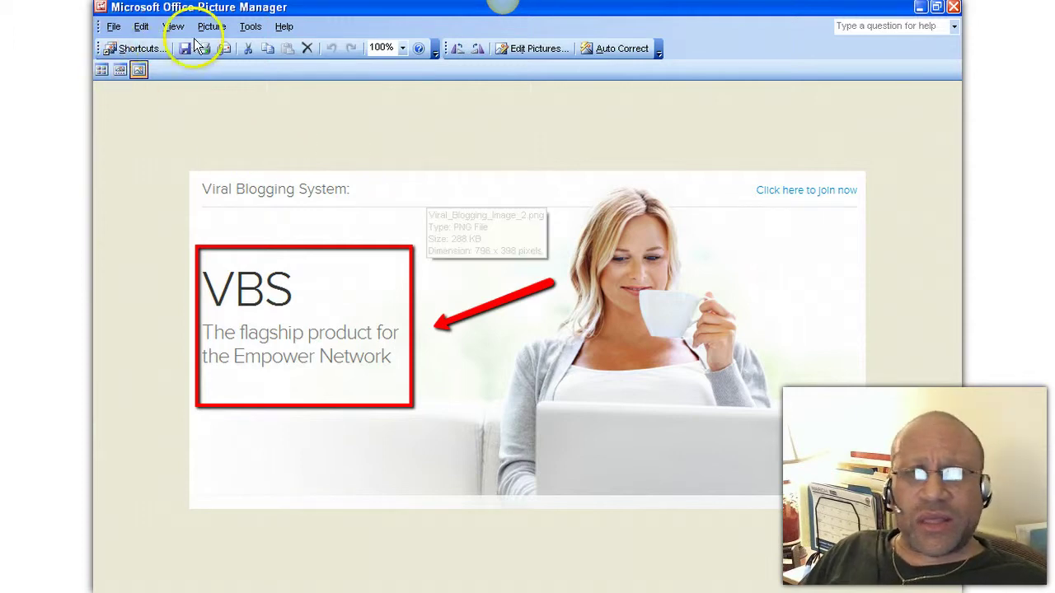
pyautogui.click(953, 8)
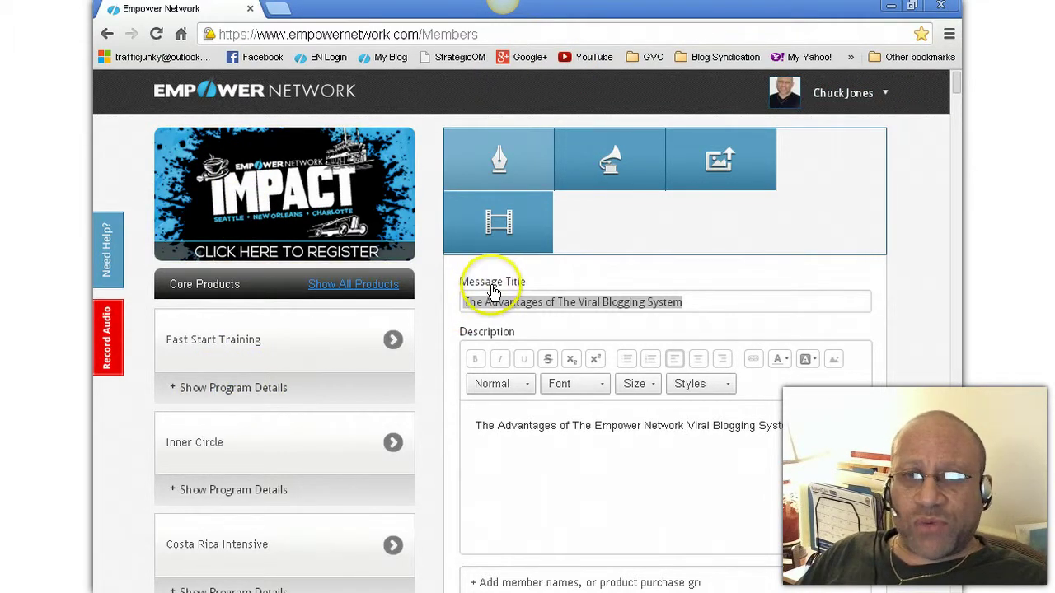
# Format 'The Advantages of The Empower Network Viral Blogging System' as Heading 1, adding a normal line below.
pyautogui.click(505, 162)
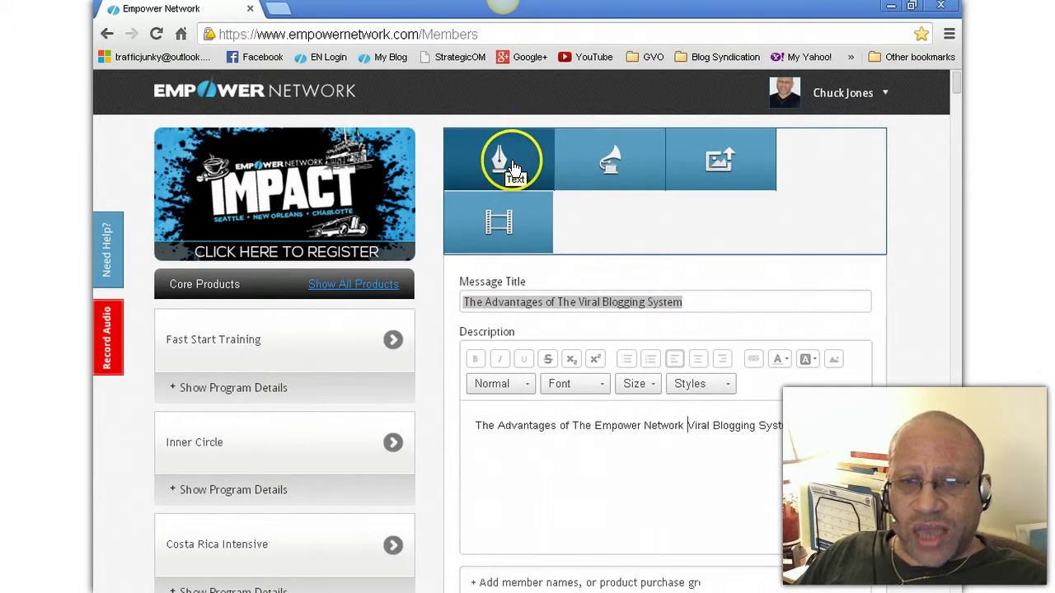
pyautogui.moveTo(465, 302); pyautogui.dragTo(691, 301)
pyautogui.click(482, 430)
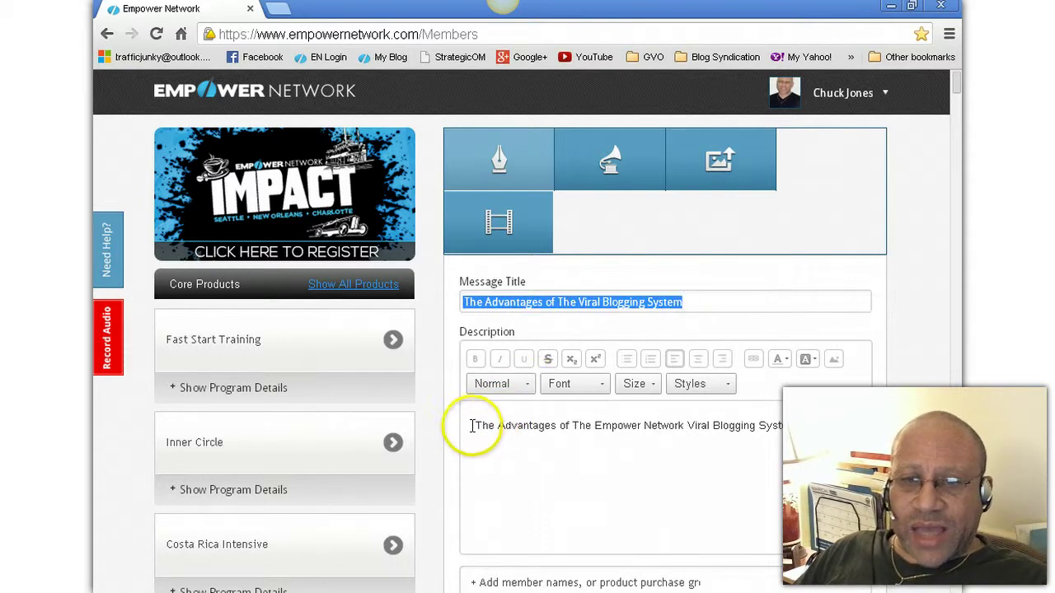
pyautogui.click(577, 425)
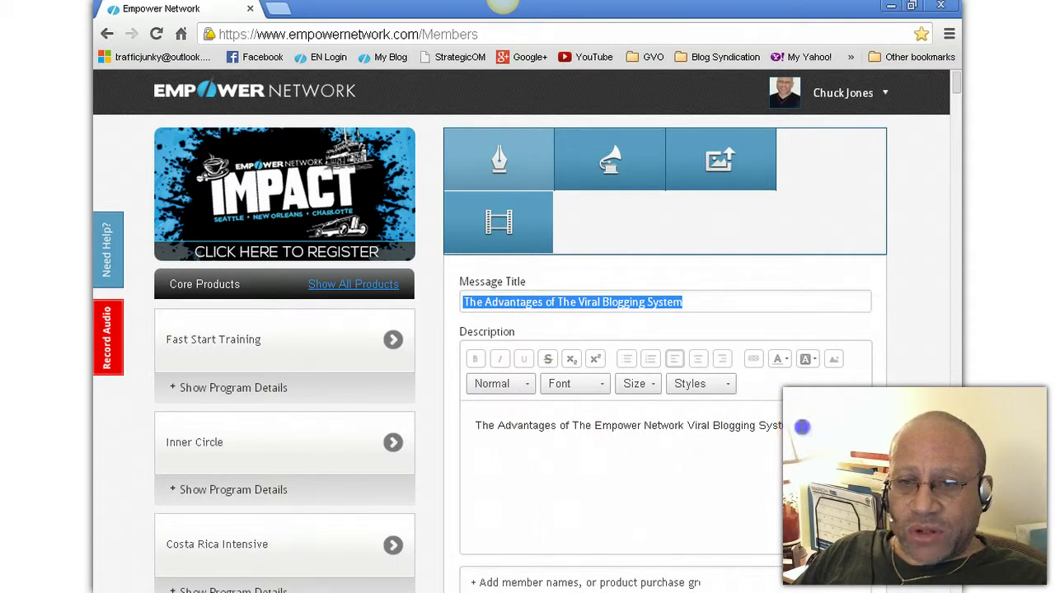
pyautogui.moveTo(802, 428); pyautogui.dragTo(448, 423)
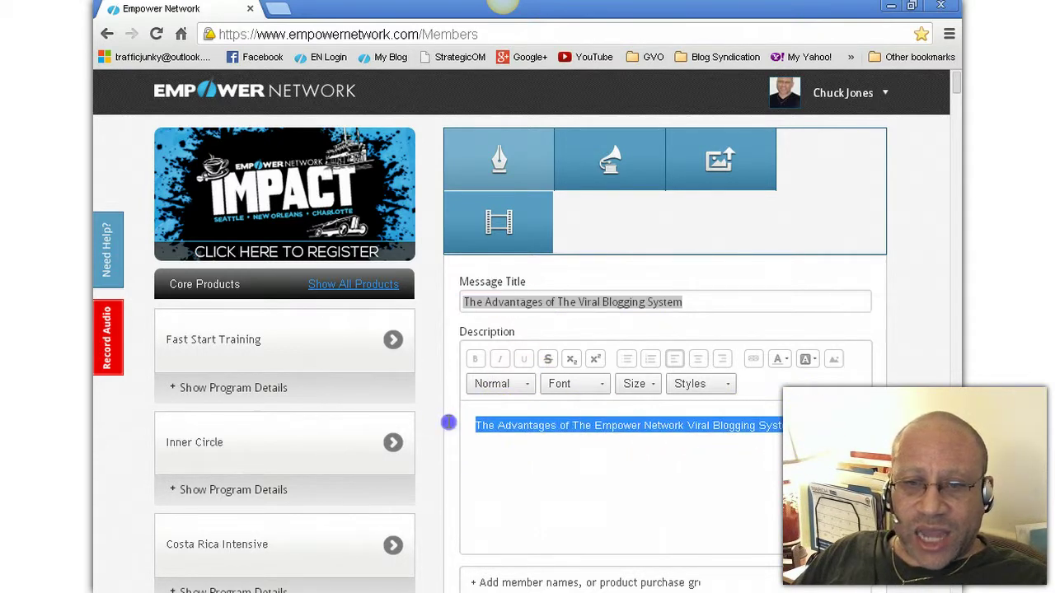
pyautogui.click(530, 387)
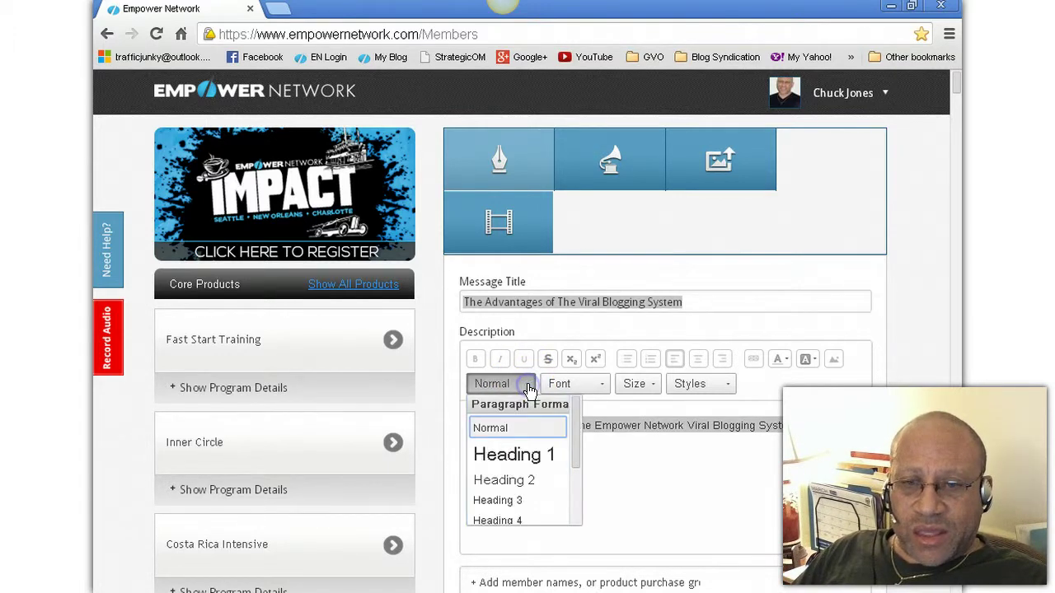
pyautogui.click(508, 459)
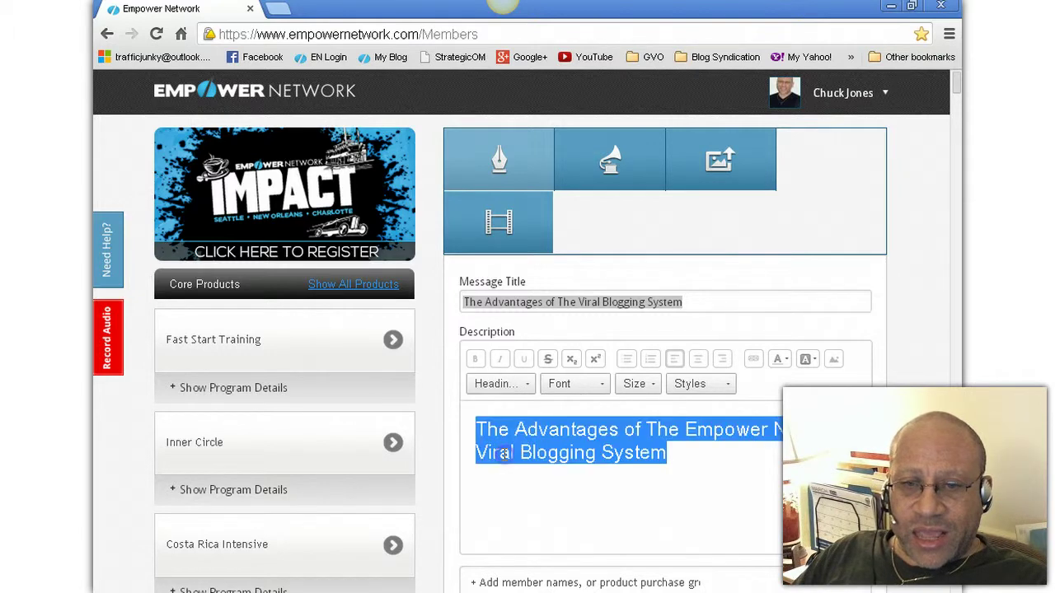
pyautogui.click(691, 454)
pyautogui.press('Return')
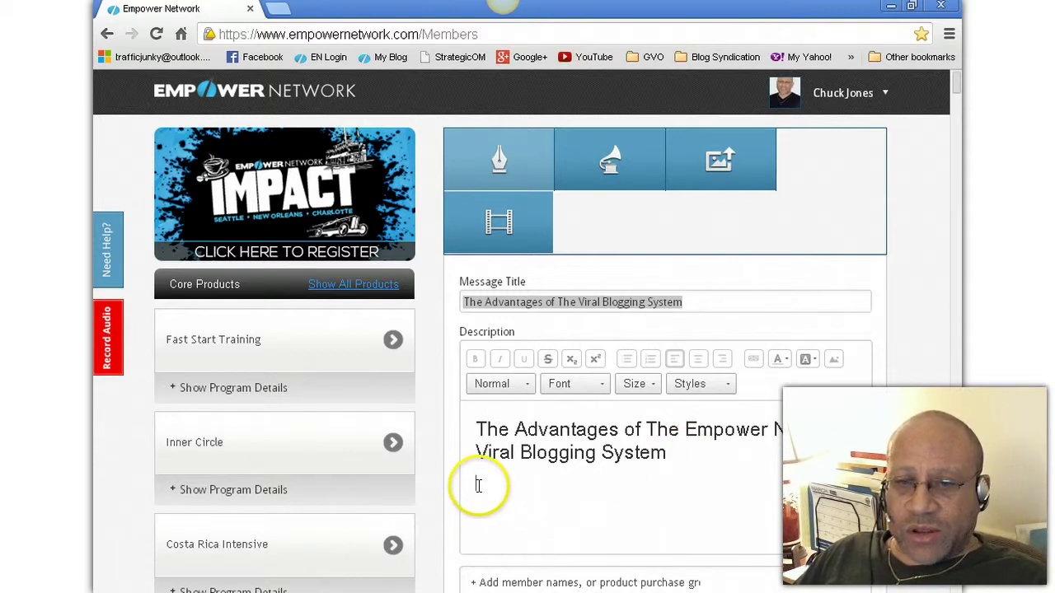
# Upload Viral_Blogging_Image_2 from the Web Image 101 folder through Add Media.
pyautogui.click(833, 361)
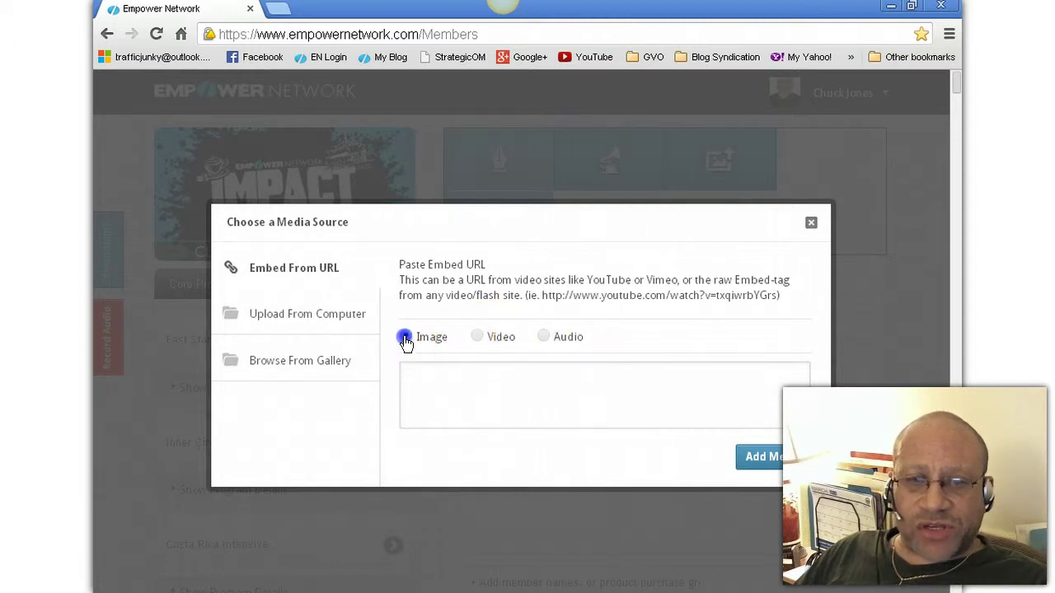
pyautogui.click(277, 318)
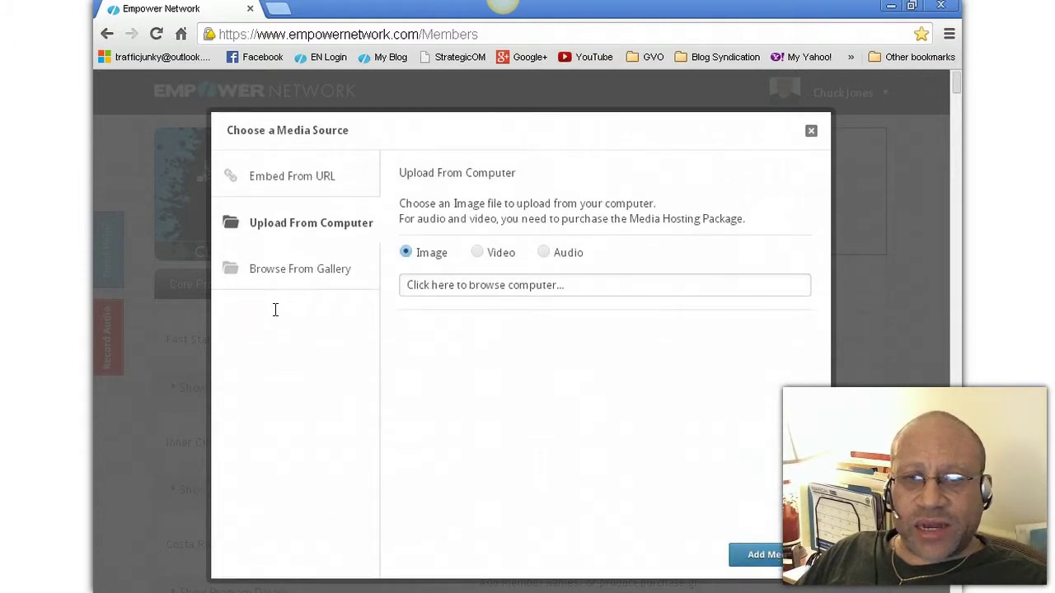
pyautogui.click(501, 288)
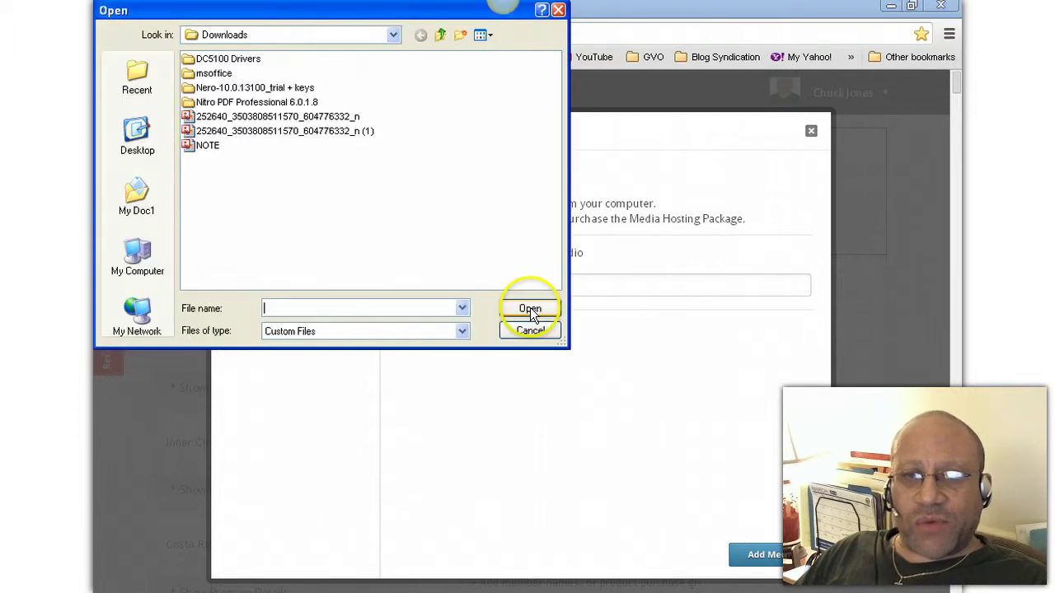
pyautogui.click(393, 35)
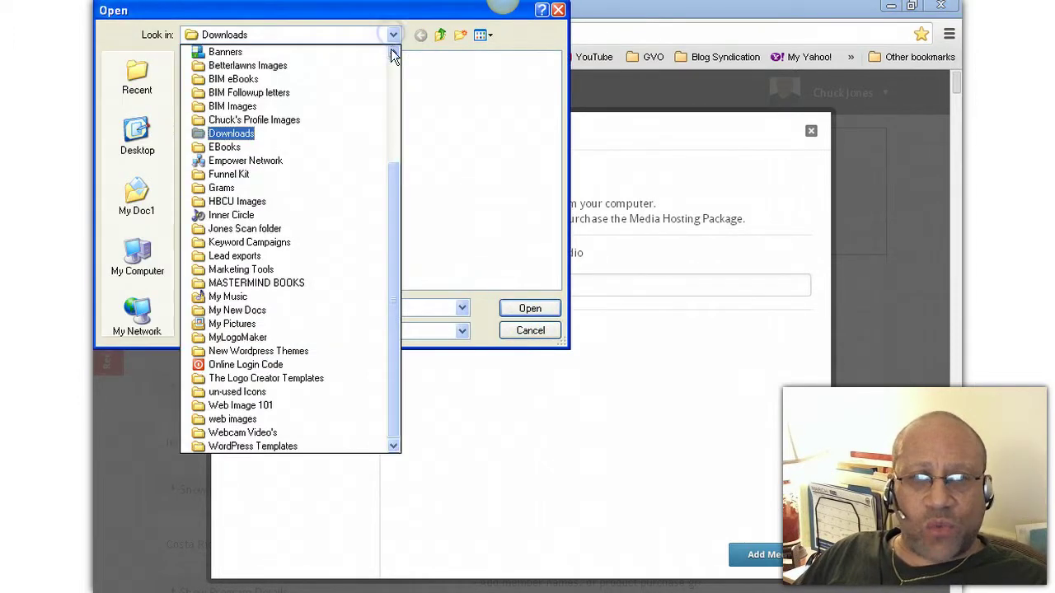
pyautogui.click(244, 406)
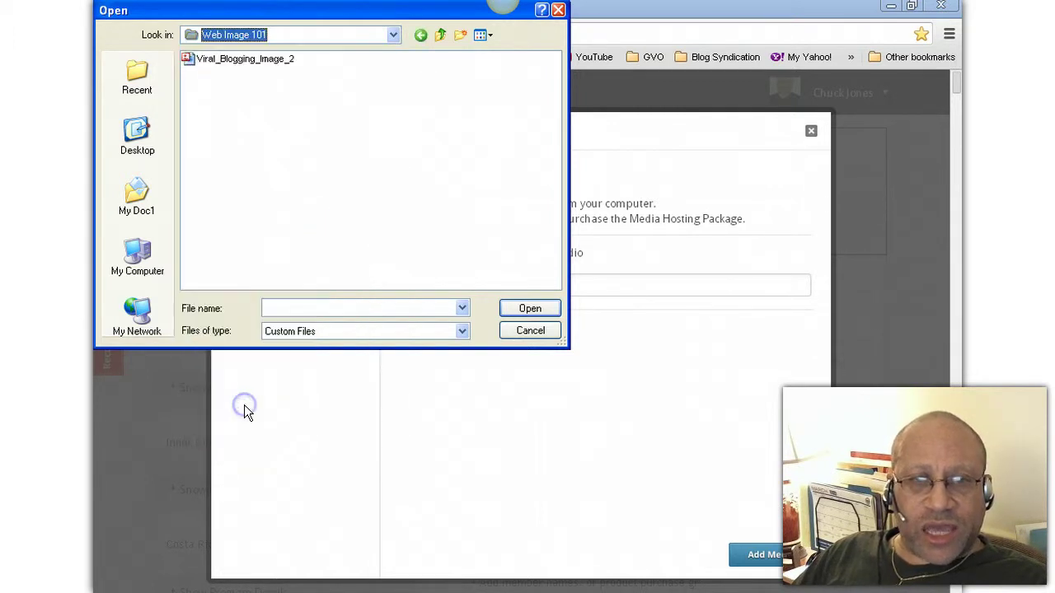
pyautogui.click(237, 60)
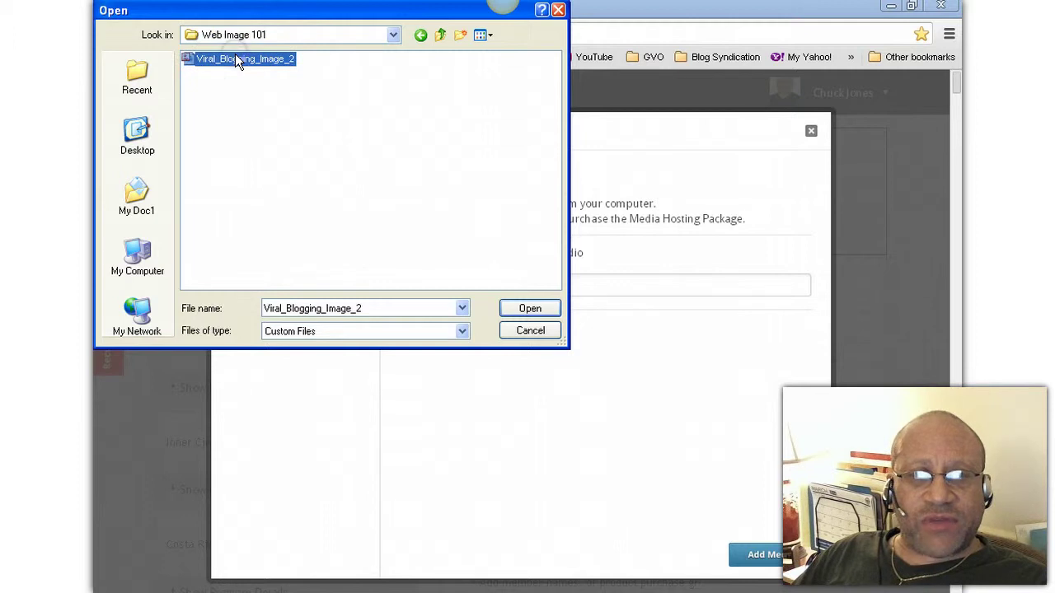
pyautogui.click(530, 308)
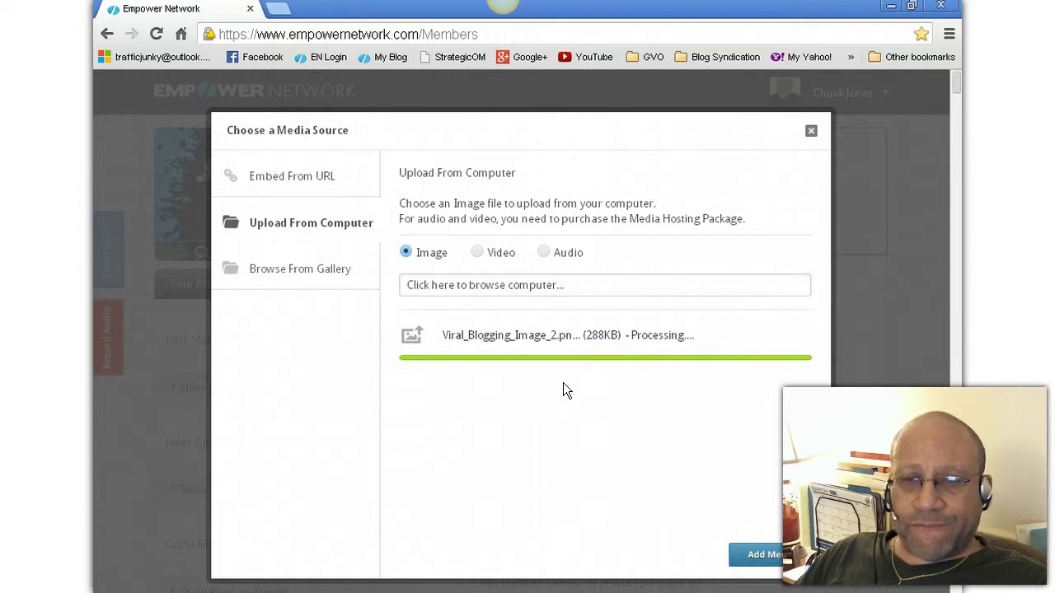
# Insert the uploaded image into the post description beneath the heading.
pyautogui.click(483, 367)
pyautogui.click(766, 557)
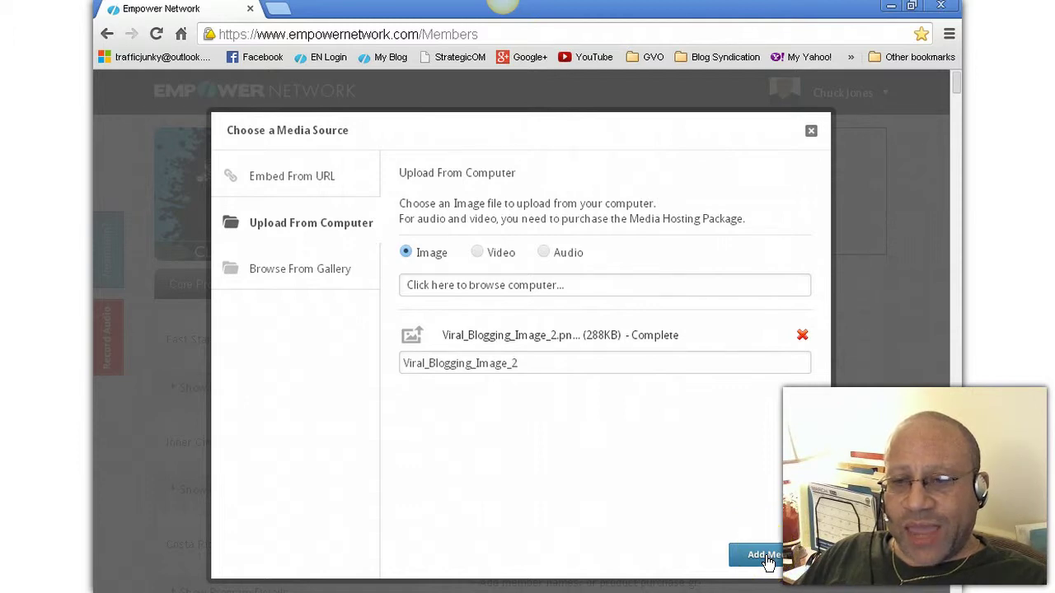
pyautogui.click(767, 557)
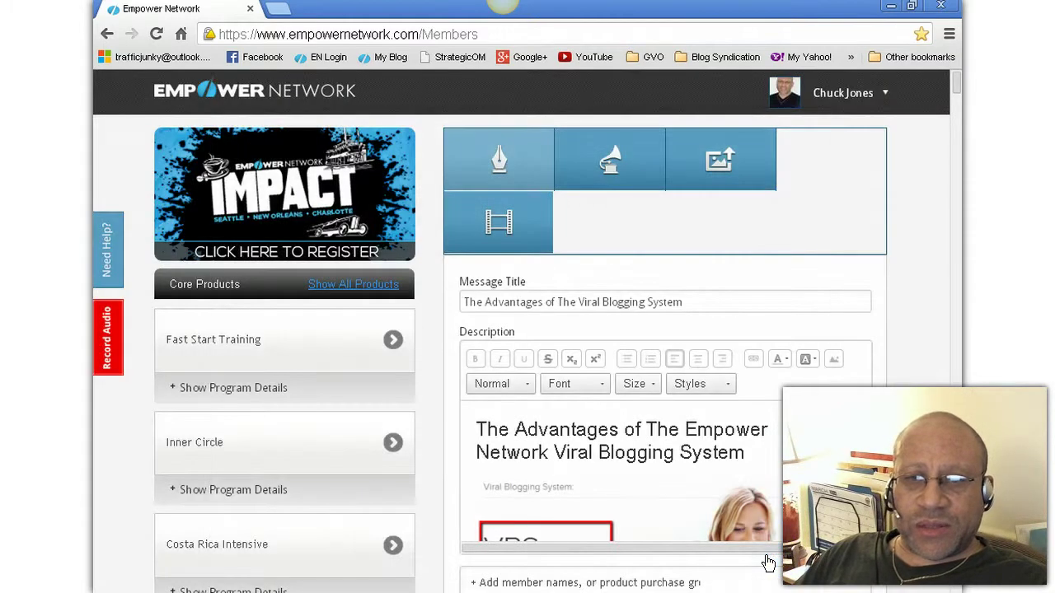
pyautogui.scroll(3, 824, 476)
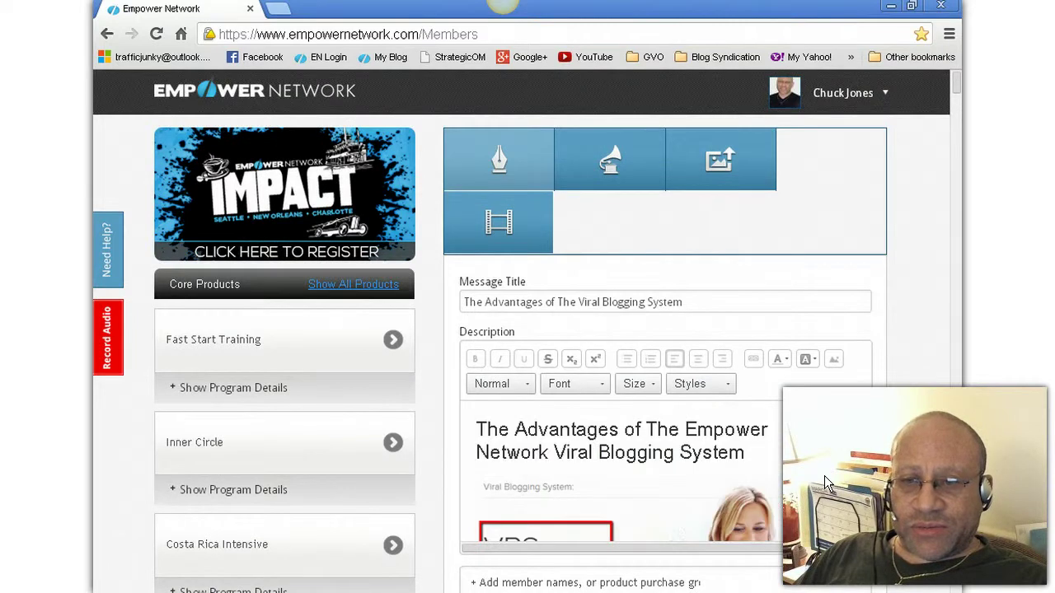
pyautogui.scroll(-3, 824, 475)
pyautogui.scroll(2, 824, 475)
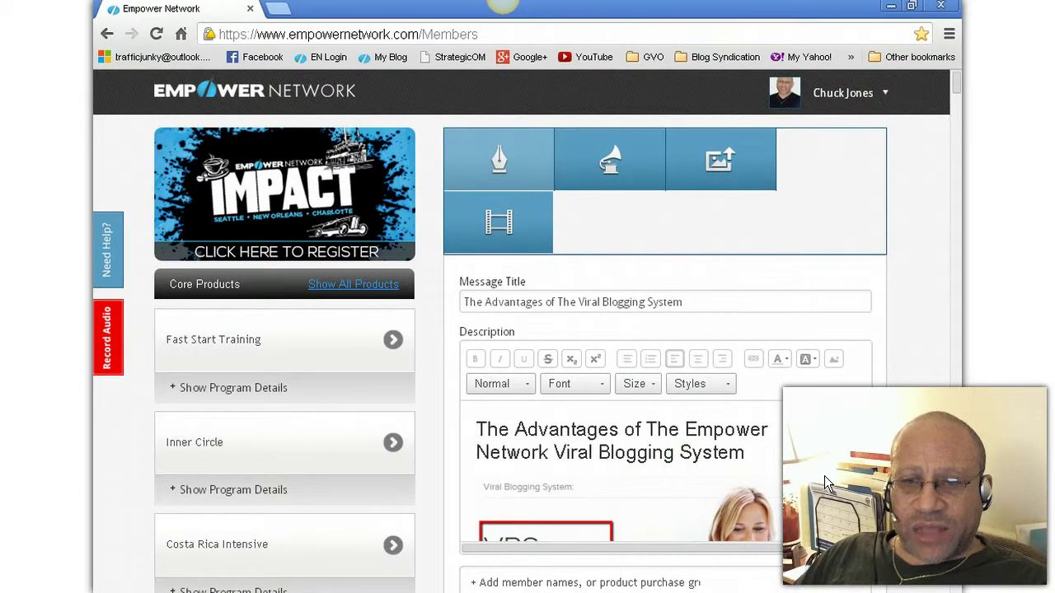
pyautogui.scroll(-2, 824, 476)
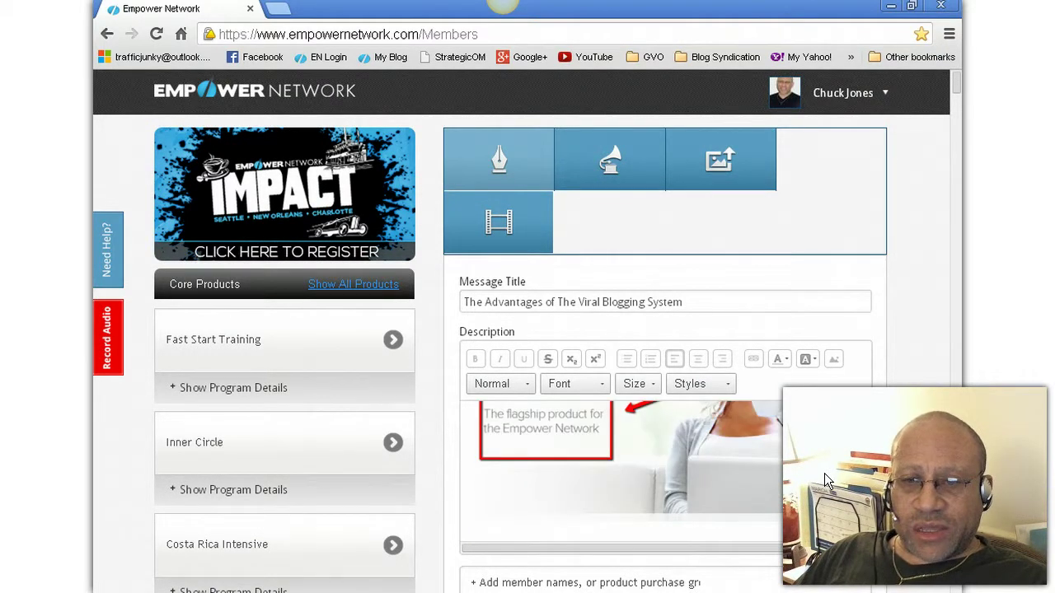
pyautogui.scroll(2, 824, 475)
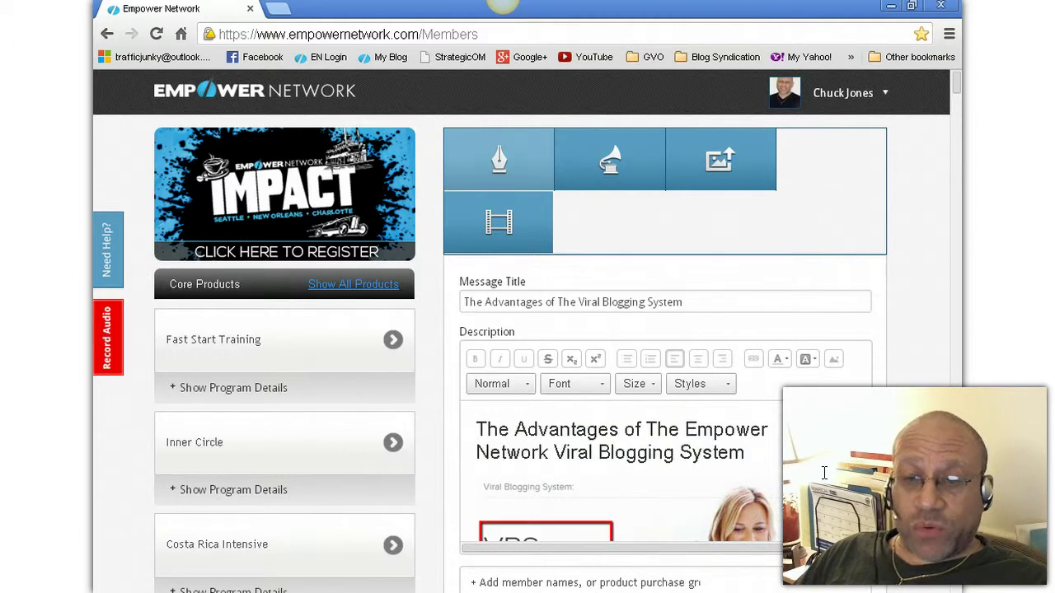
pyautogui.scroll(-2, 824, 473)
pyautogui.scroll(-1, 824, 472)
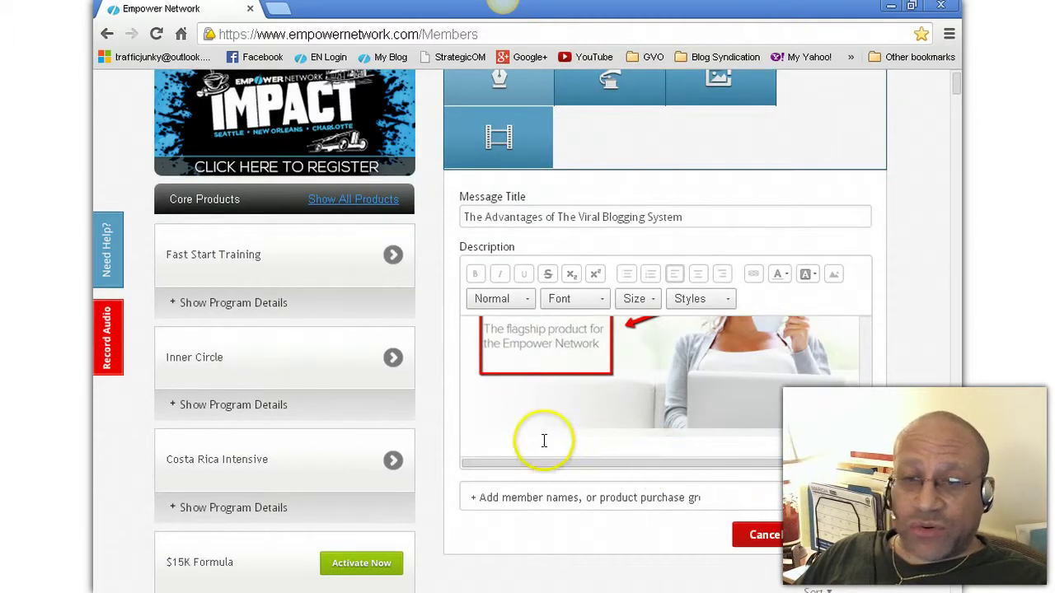
pyautogui.moveTo(544, 433); pyautogui.dragTo(501, 448)
pyautogui.click(504, 449)
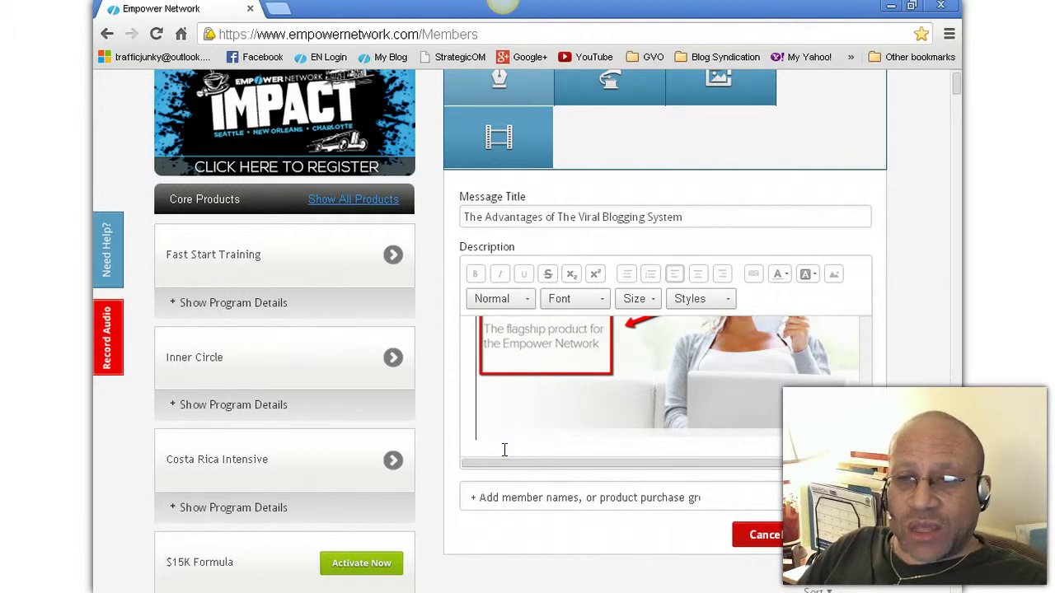
pyautogui.scroll(-1, 504, 450)
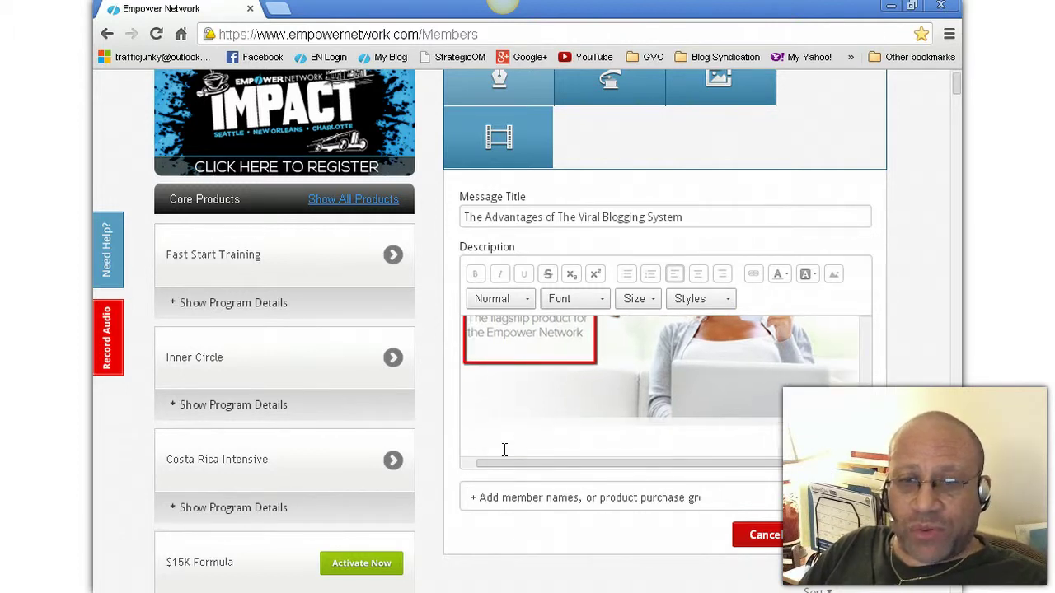
pyautogui.scroll(-1, 504, 449)
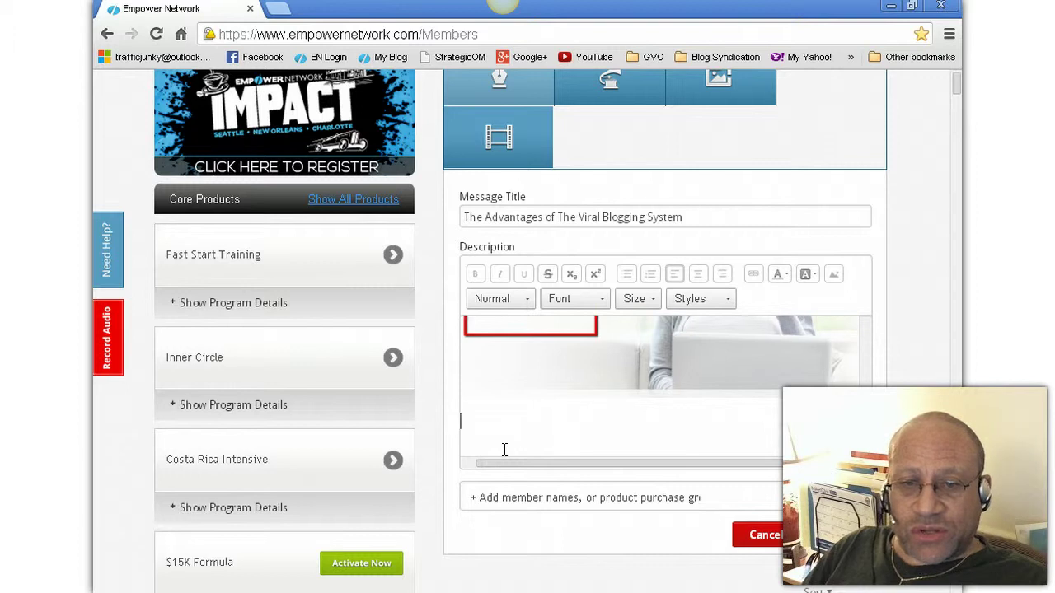
pyautogui.click(554, 464)
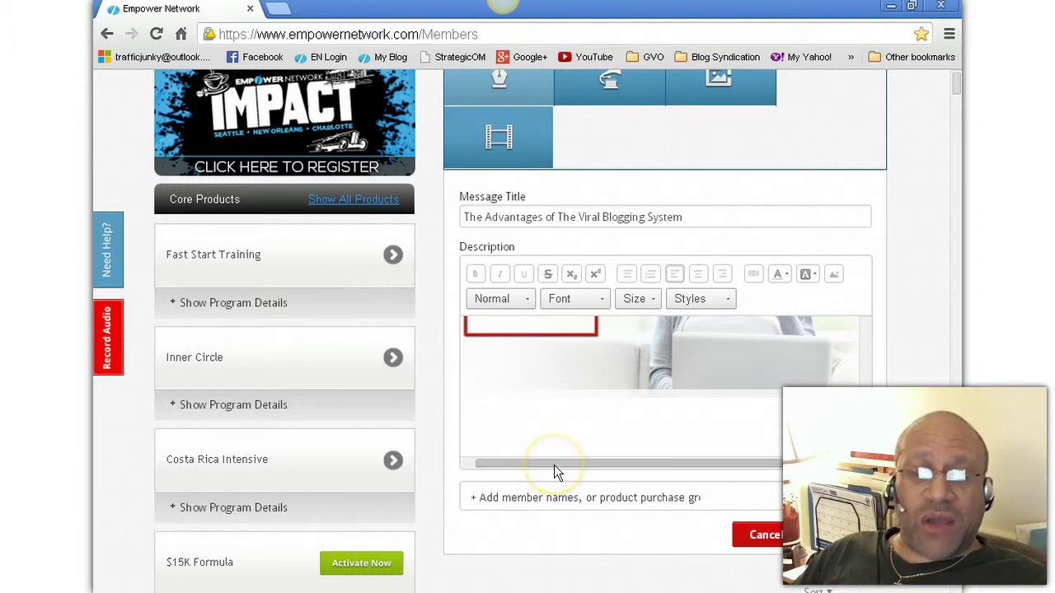